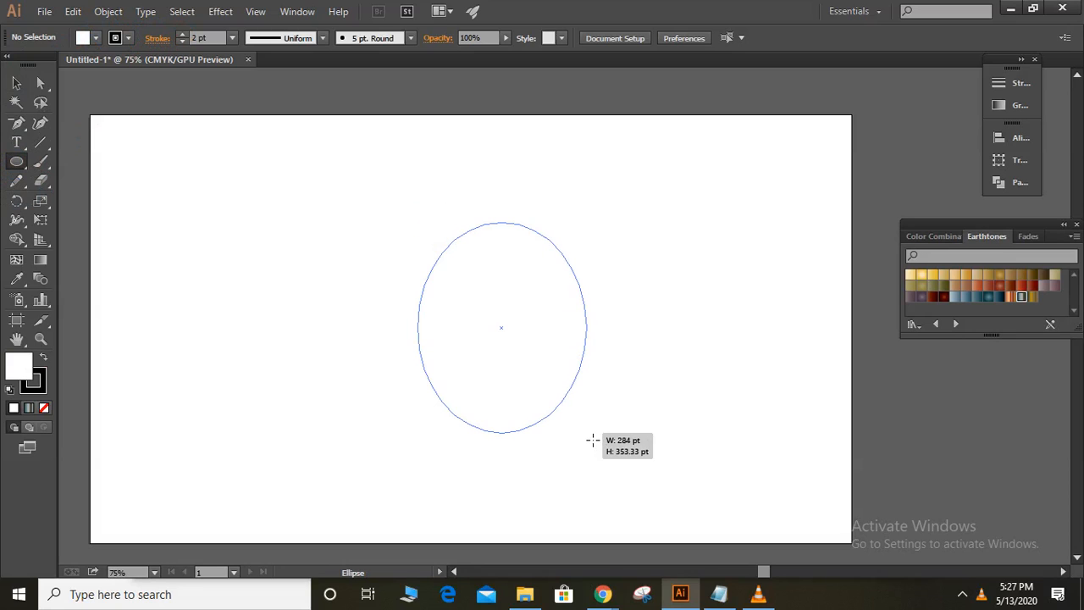
click(40, 123)
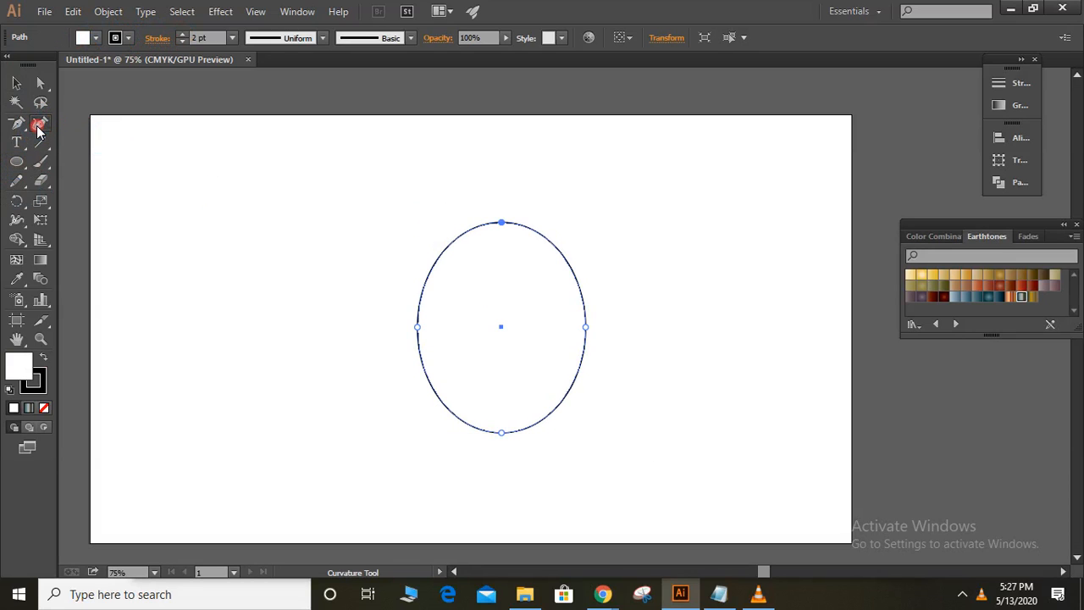
click(560, 243)
drag(561, 246, 556, 257)
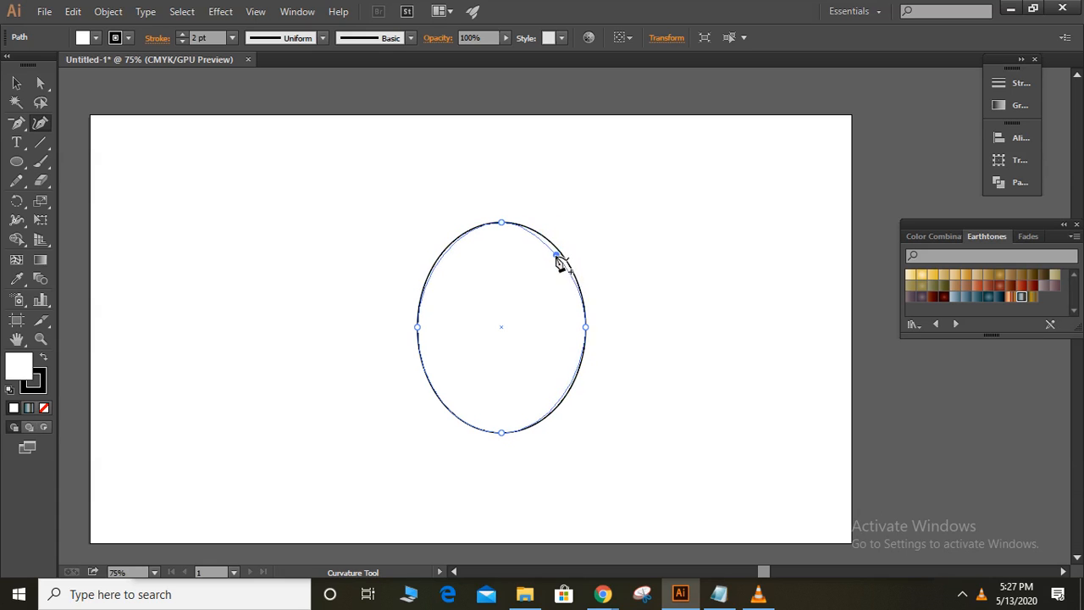
click(556, 247)
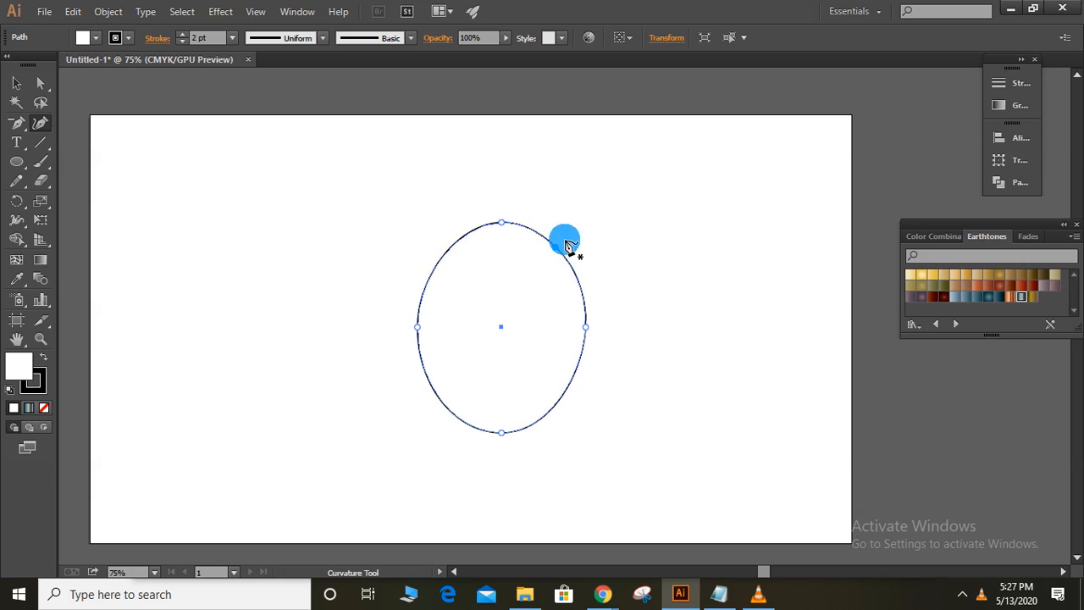
key(ctrl+z)
Draw the upper edge of a wavy band with the Curvature tool, from outside the ellipse's upper right to a tip past its left side
click(565, 240)
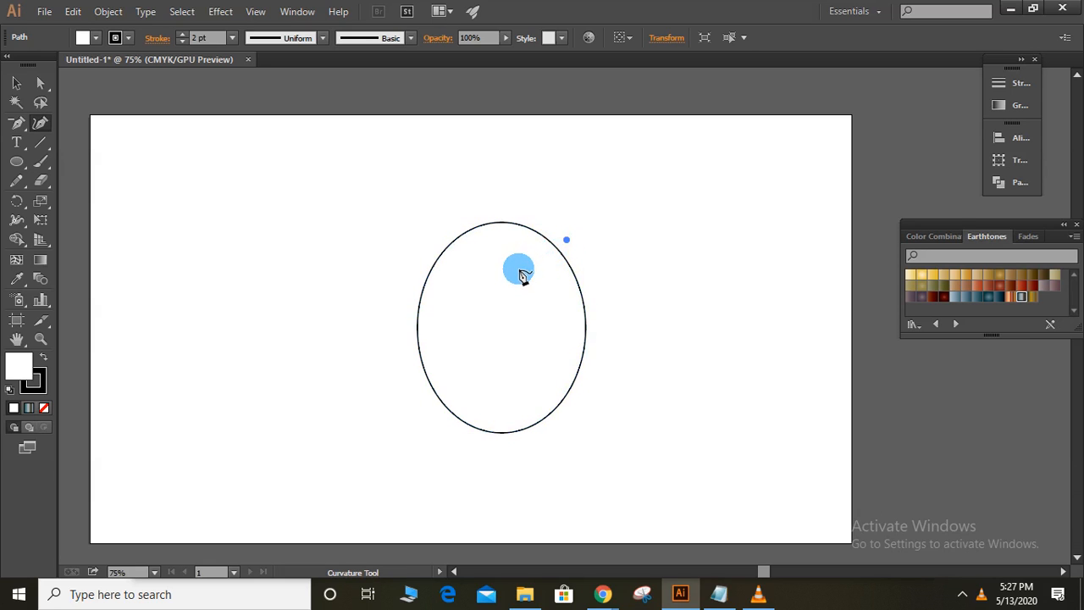
click(547, 269)
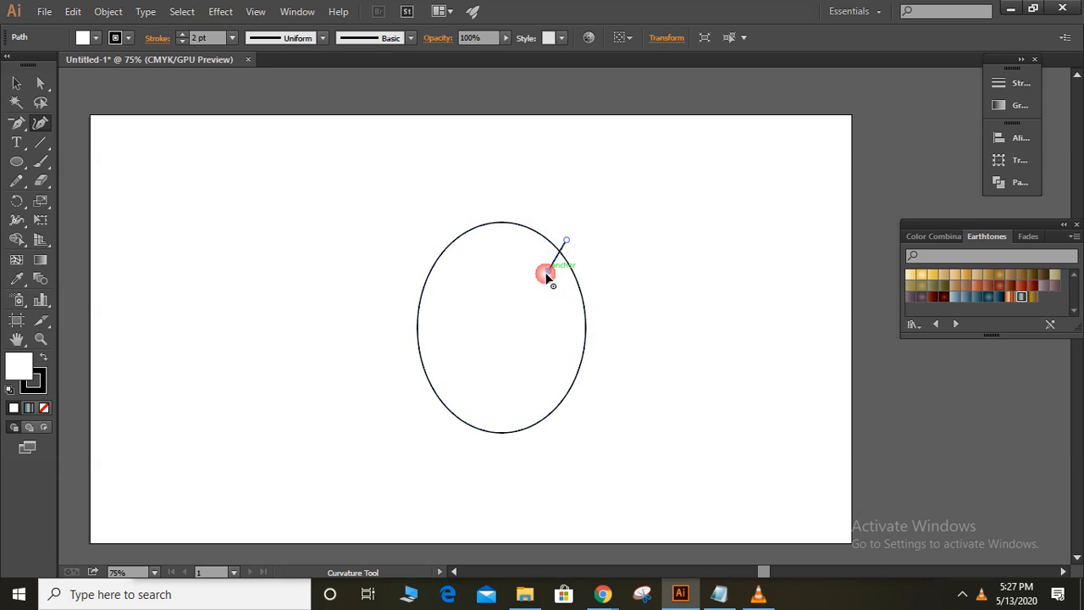
click(513, 278)
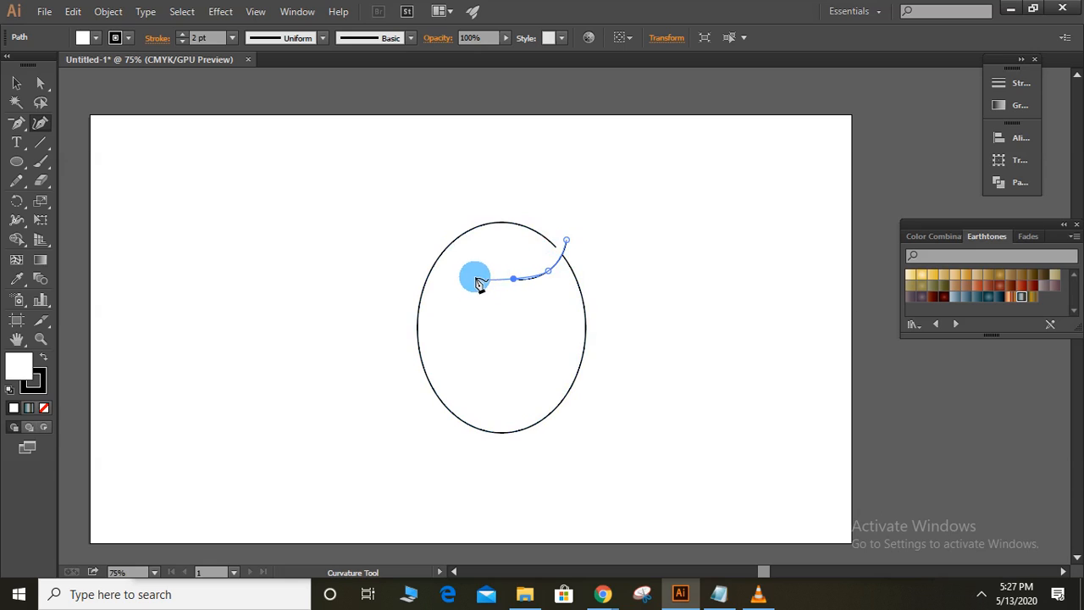
click(475, 277)
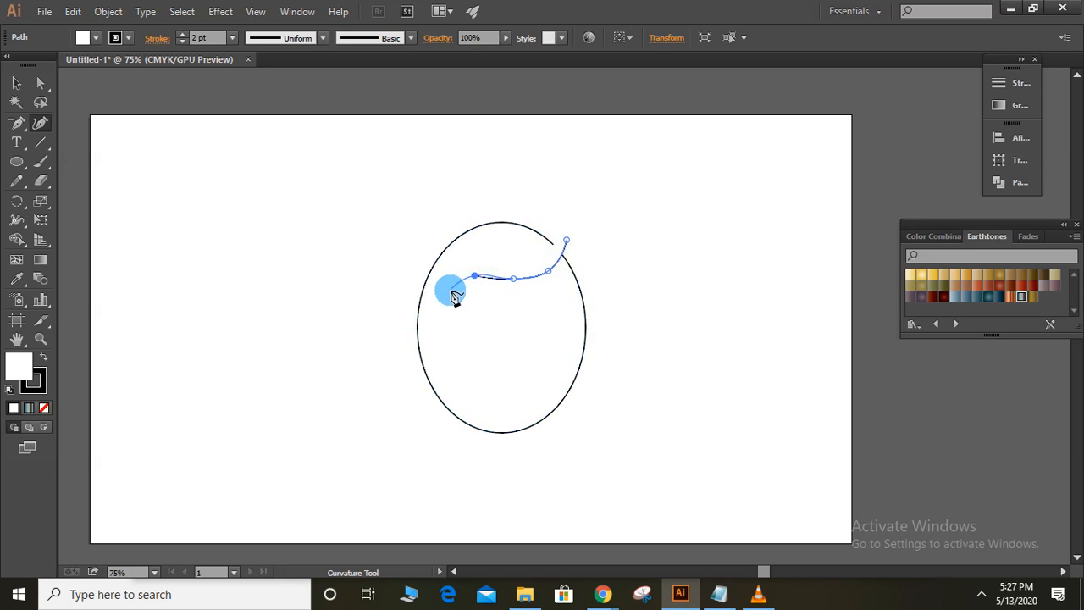
double_click(459, 280)
click(447, 302)
click(439, 330)
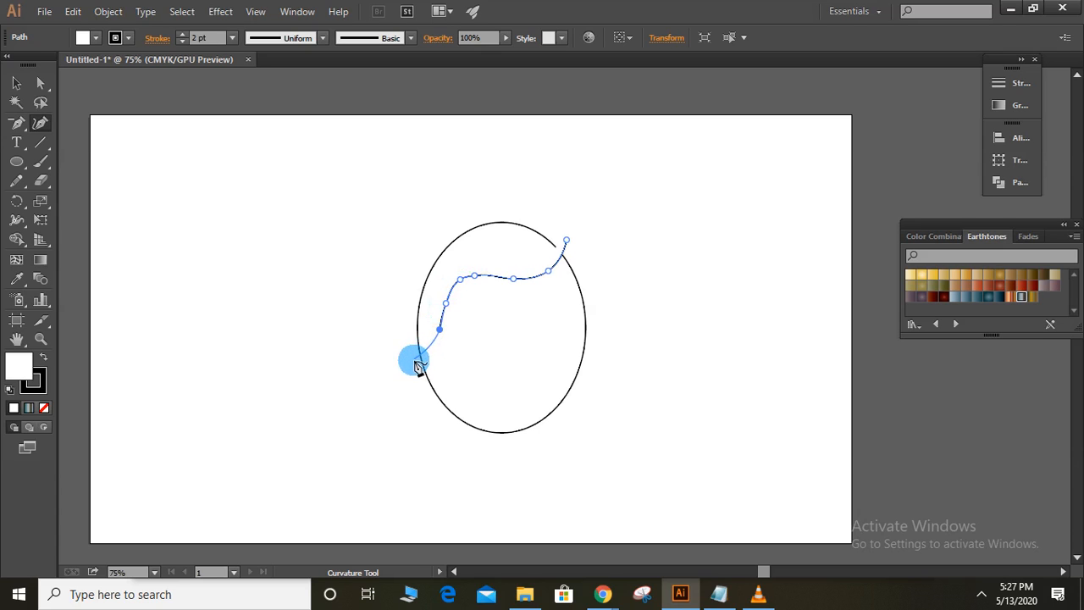
click(413, 358)
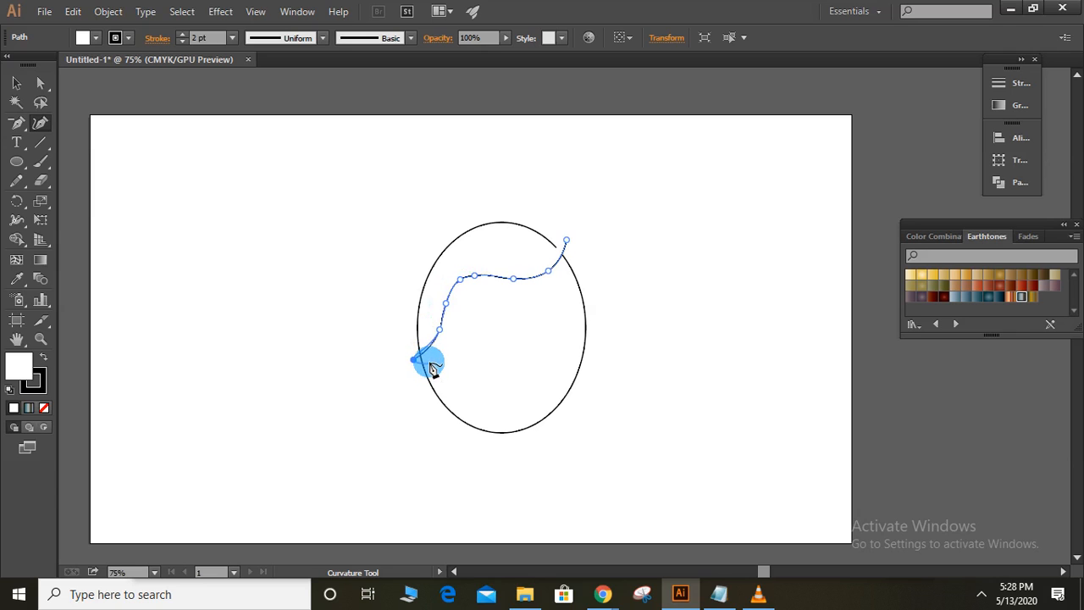
click(428, 356)
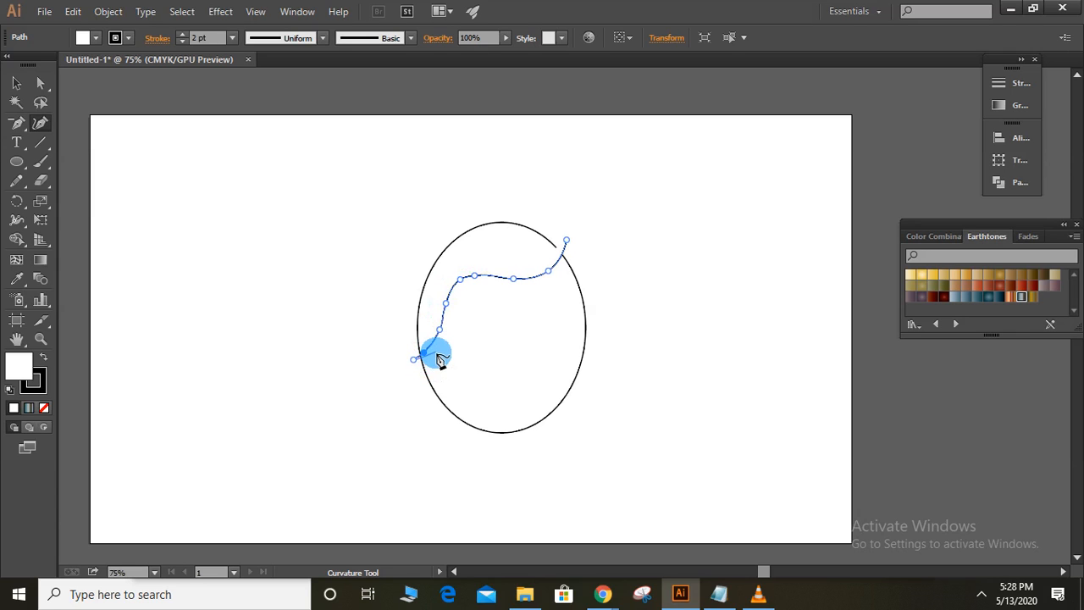
Draw the first band's lower edge back up to its starting point, close the shape and slightly adjust the inner bend anchor
drag(439, 359, 457, 345)
click(457, 337)
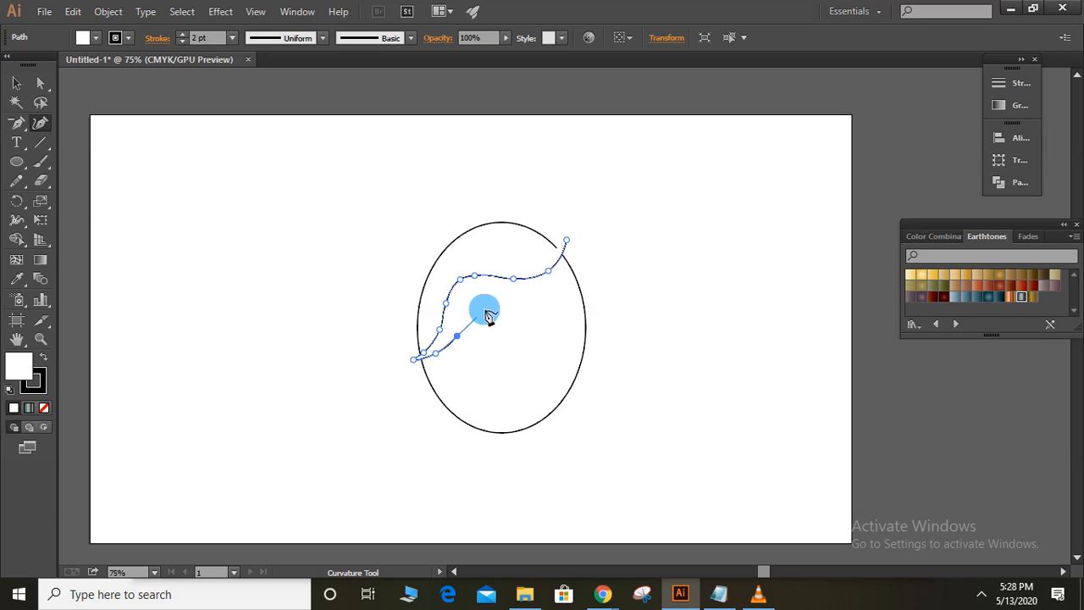
click(474, 304)
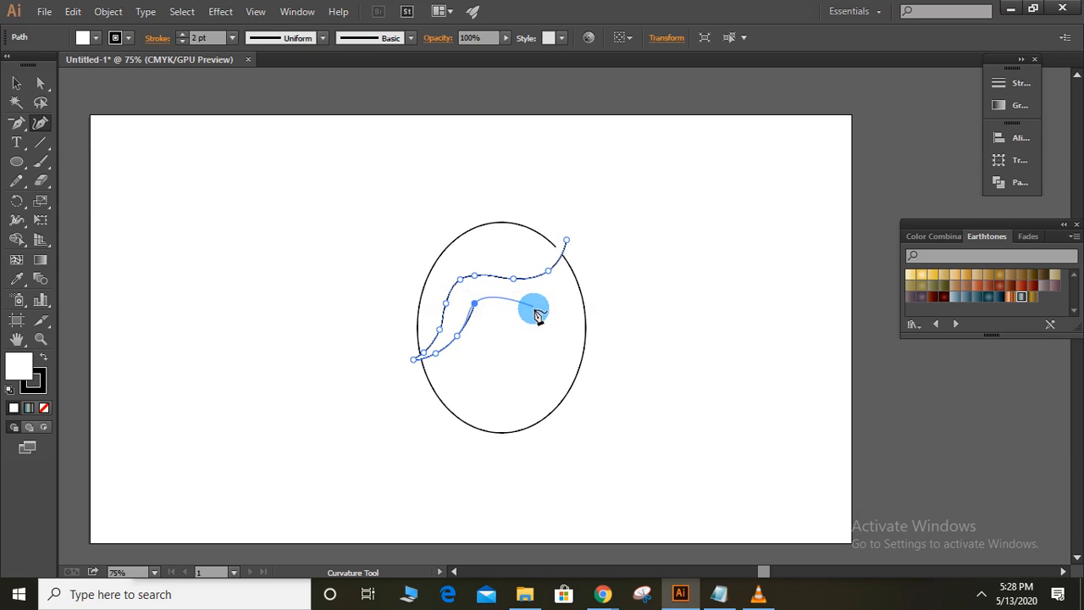
click(503, 307)
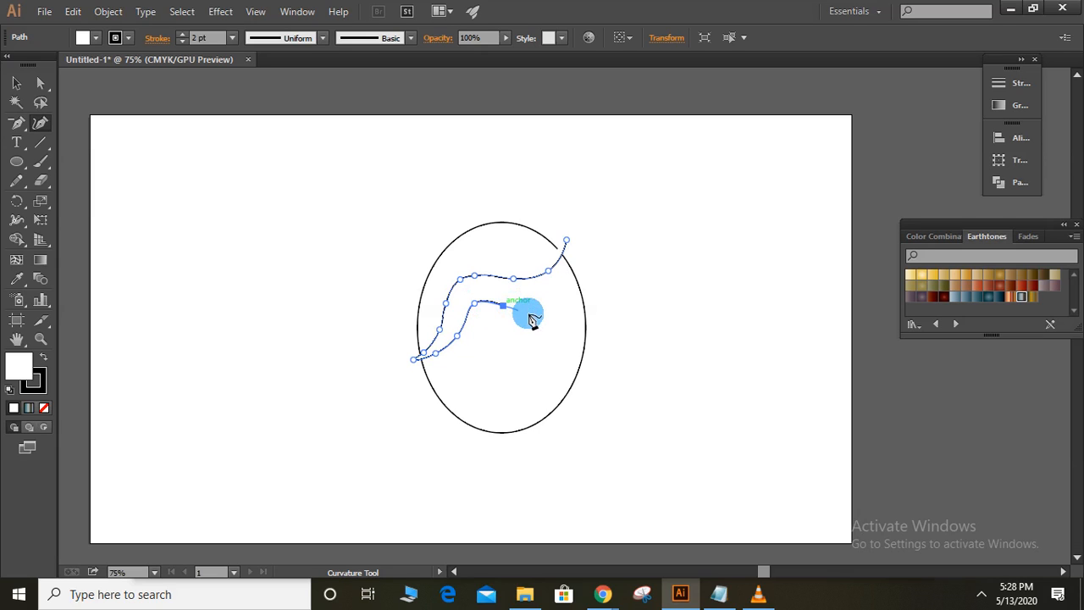
click(543, 306)
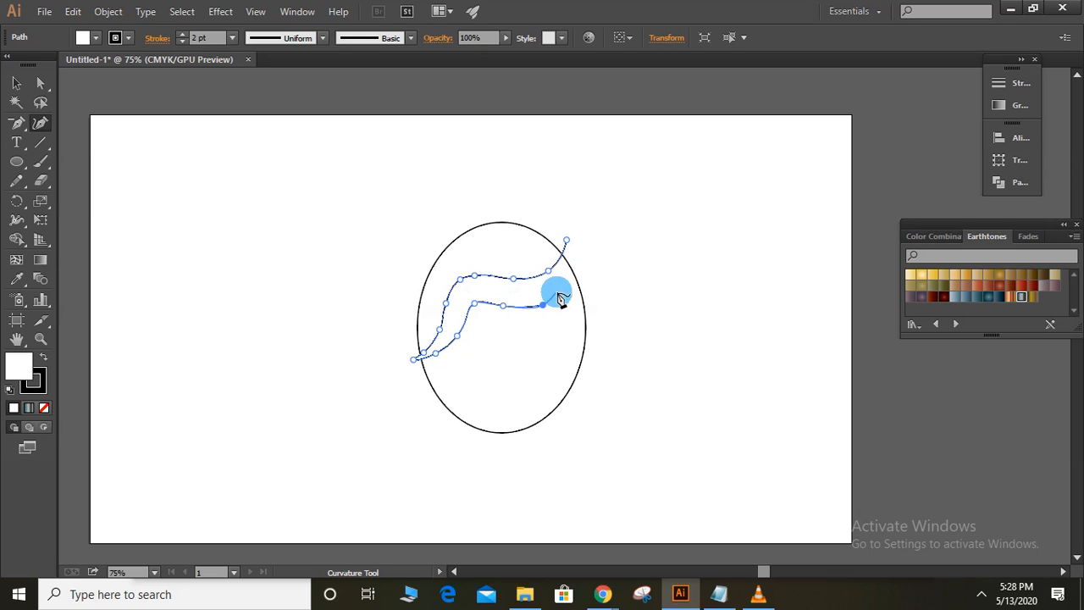
click(567, 276)
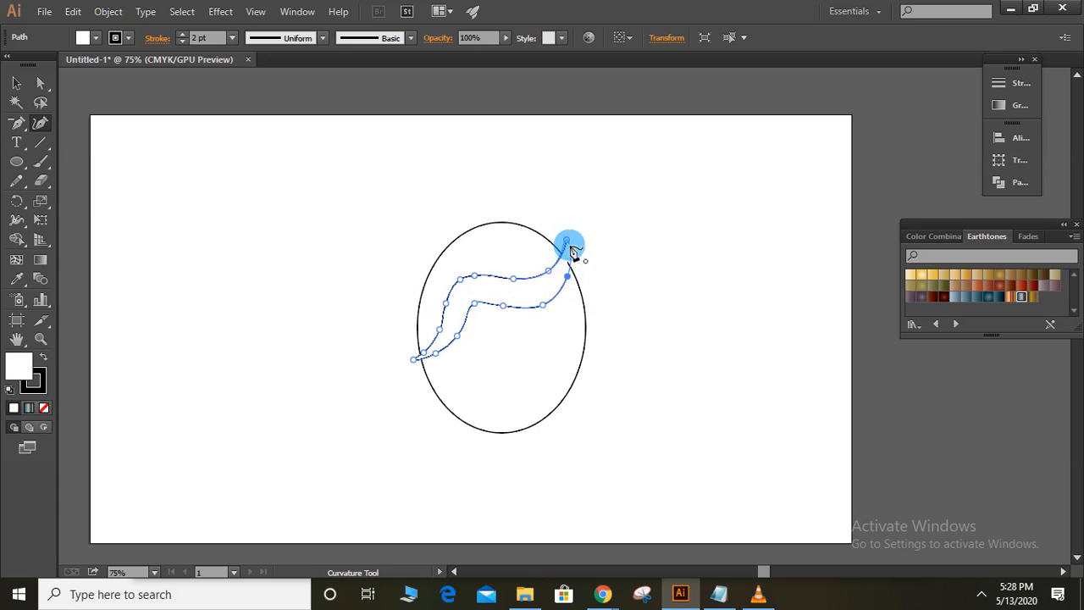
click(567, 242)
double_click(567, 241)
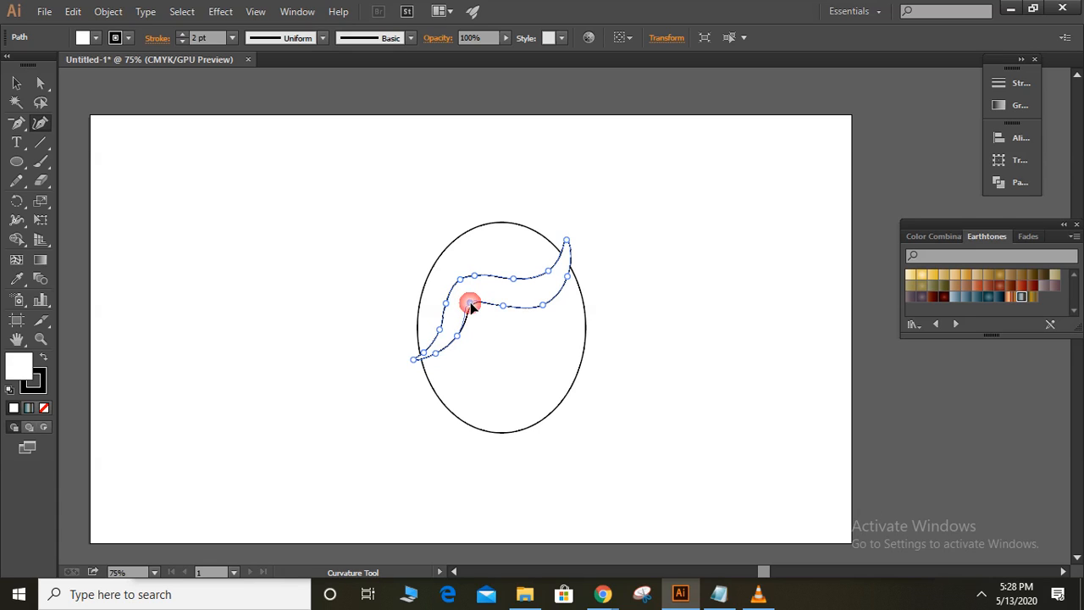
mouse_move(470, 303)
mouse_down()
mouse_move(476, 328)
mouse_move(469, 305)
mouse_up()
click(481, 333)
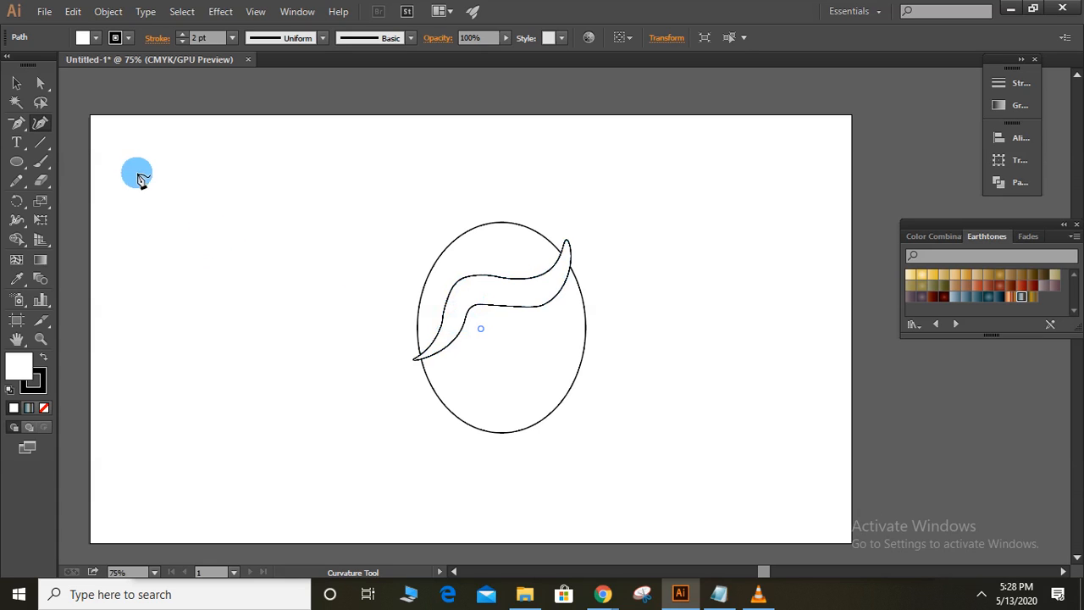
click(16, 82)
click(419, 321)
click(419, 320)
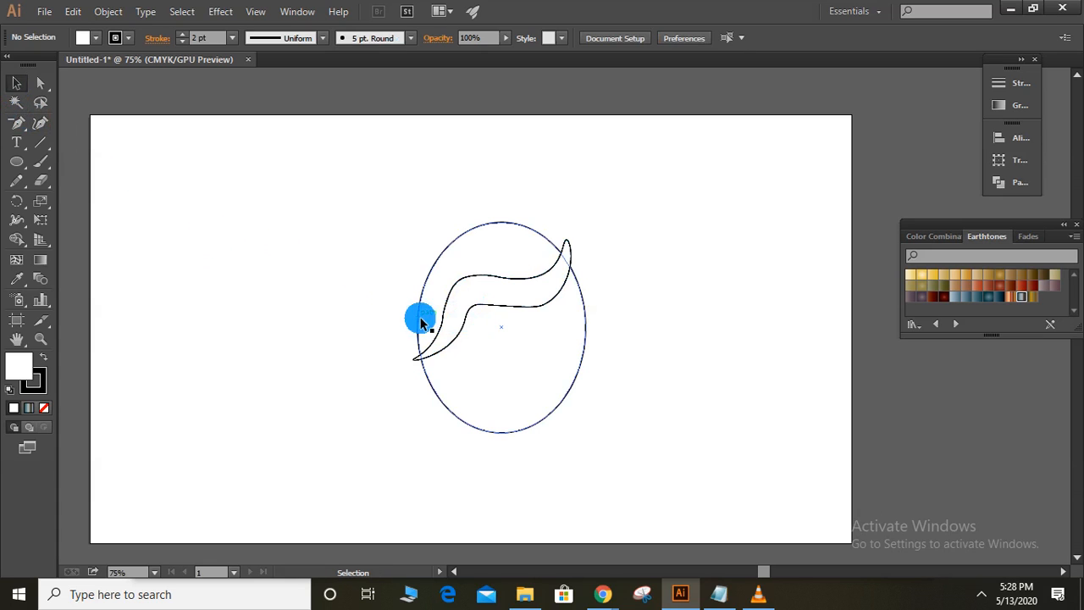
Draw the upper edge of a second wavy band with the Curvature tool, from outside the ellipse's right side to beyond its lower left
click(38, 123)
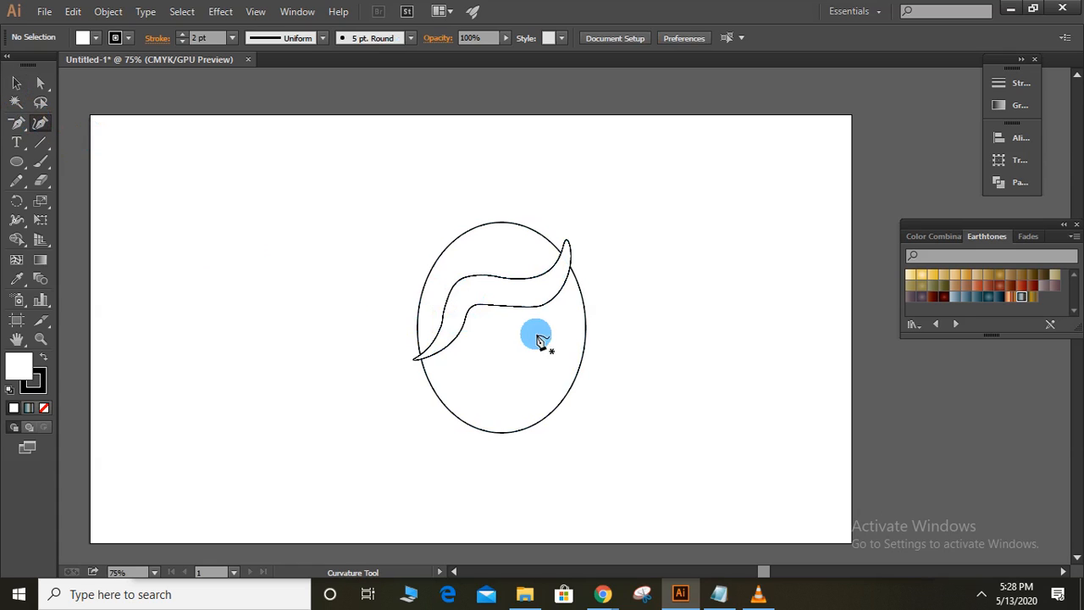
click(593, 292)
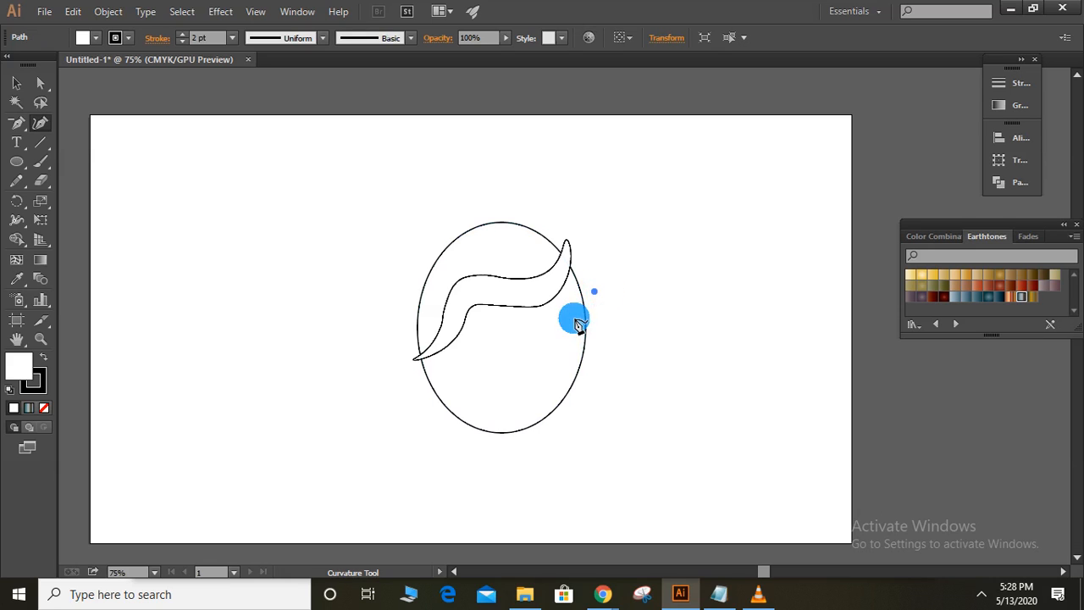
click(573, 318)
click(549, 330)
click(512, 335)
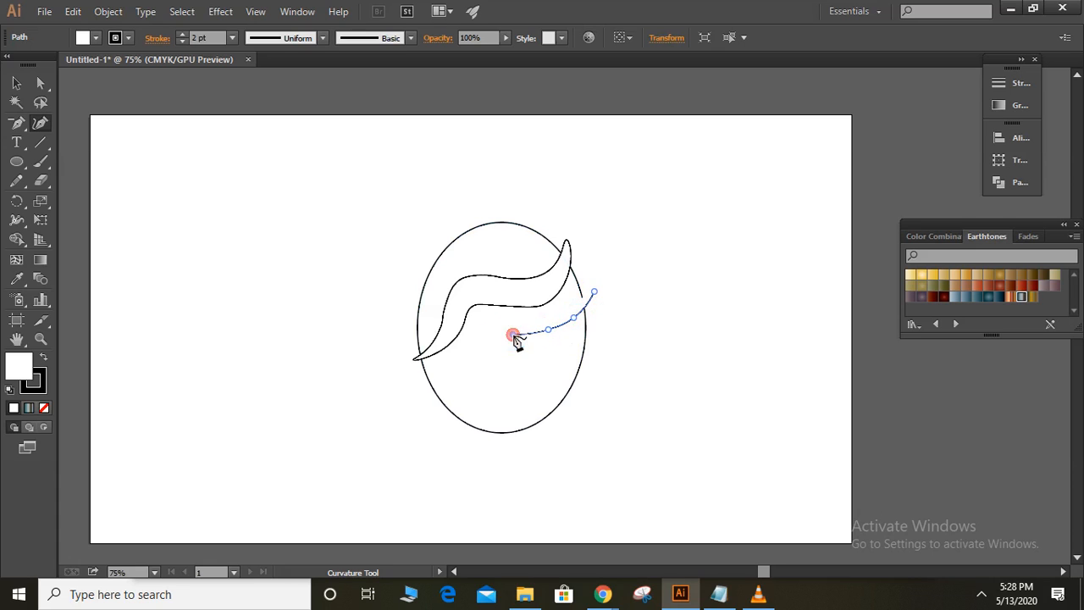
click(439, 428)
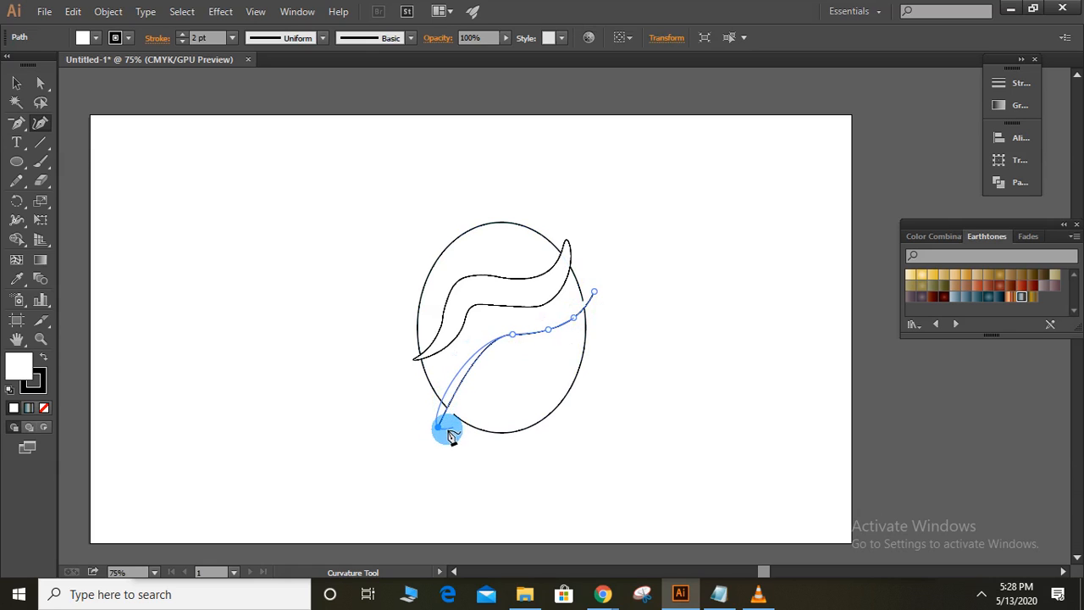
click(435, 434)
click(468, 370)
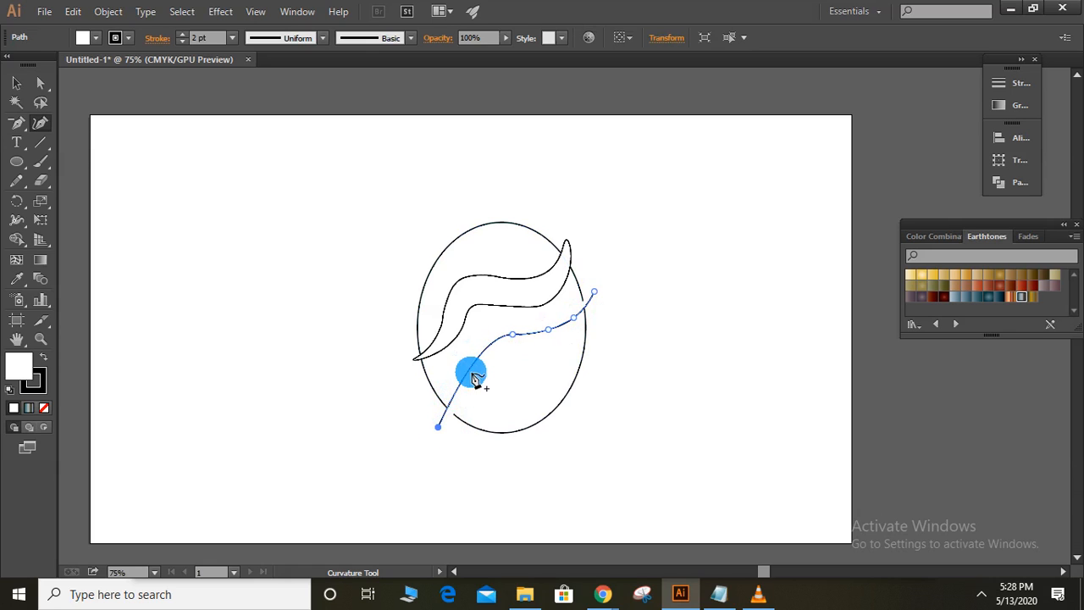
Draw the second band's lower edge roughly parallel to its upper edge and close the shape at its starting point
click(452, 429)
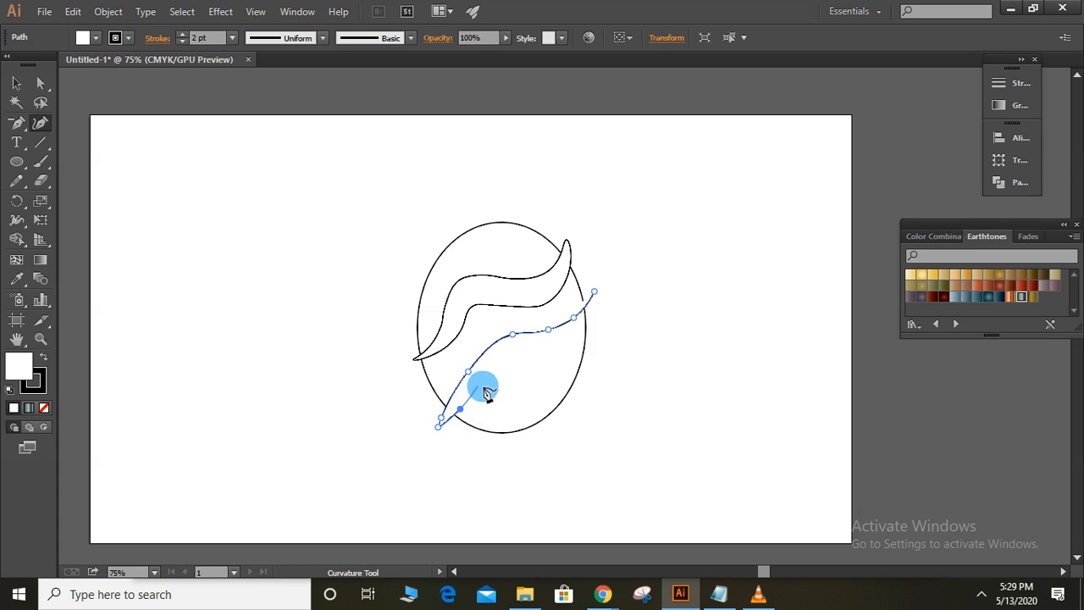
click(486, 384)
click(554, 362)
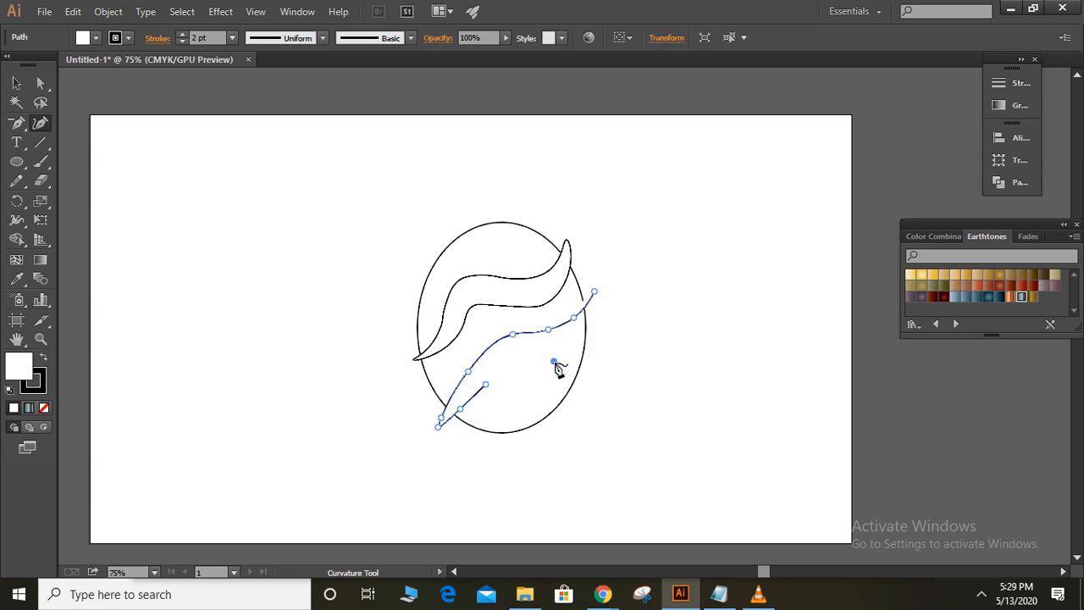
click(575, 346)
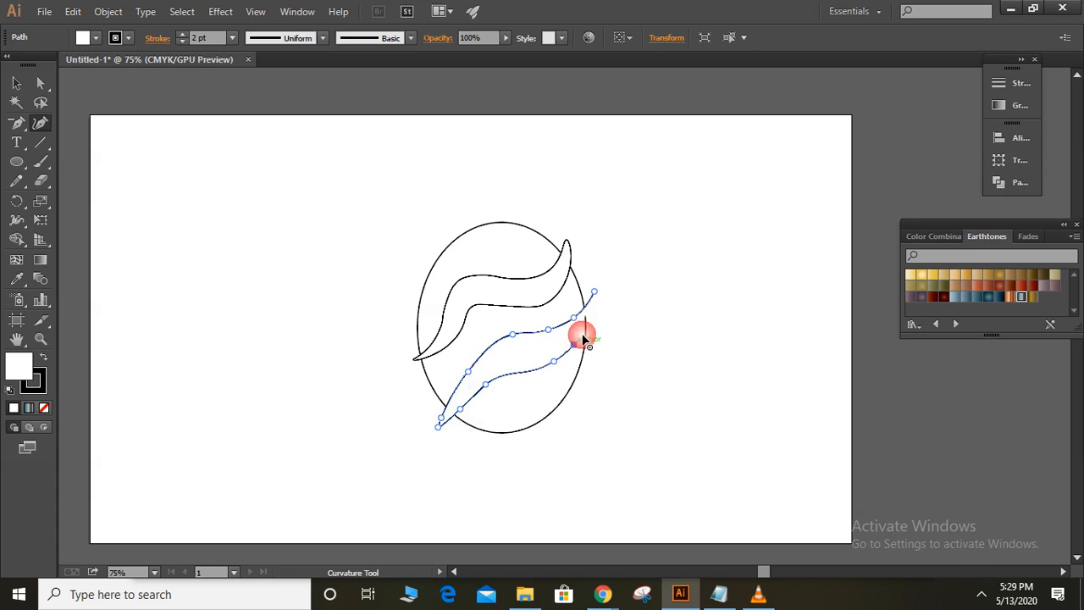
click(594, 292)
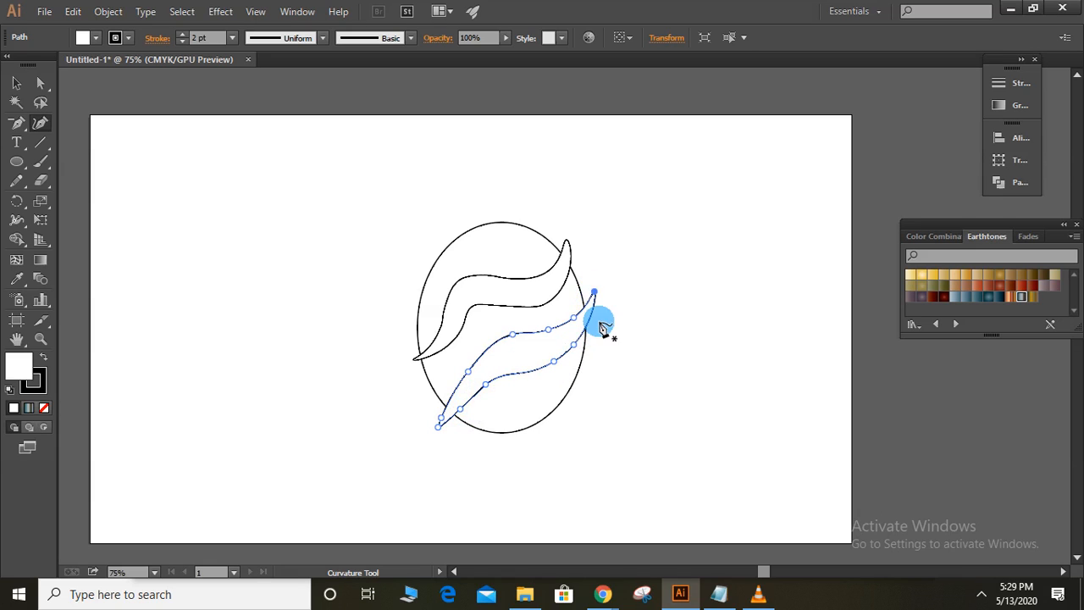
Draw a closed curved shape with the Curvature tool that covers the ellipse's lower-right edge and extends slightly outside it
click(593, 378)
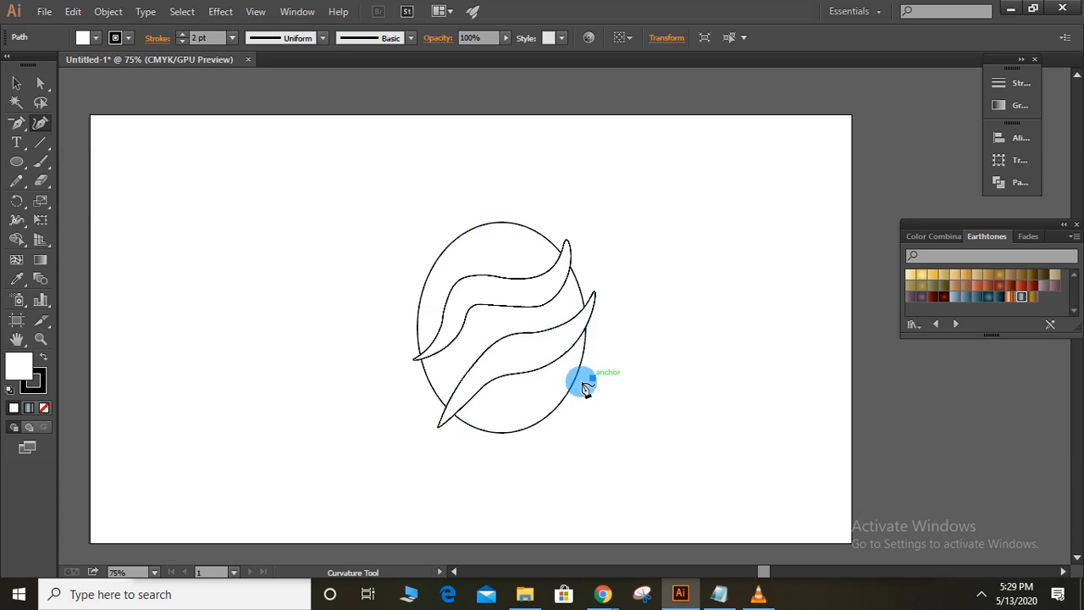
click(541, 402)
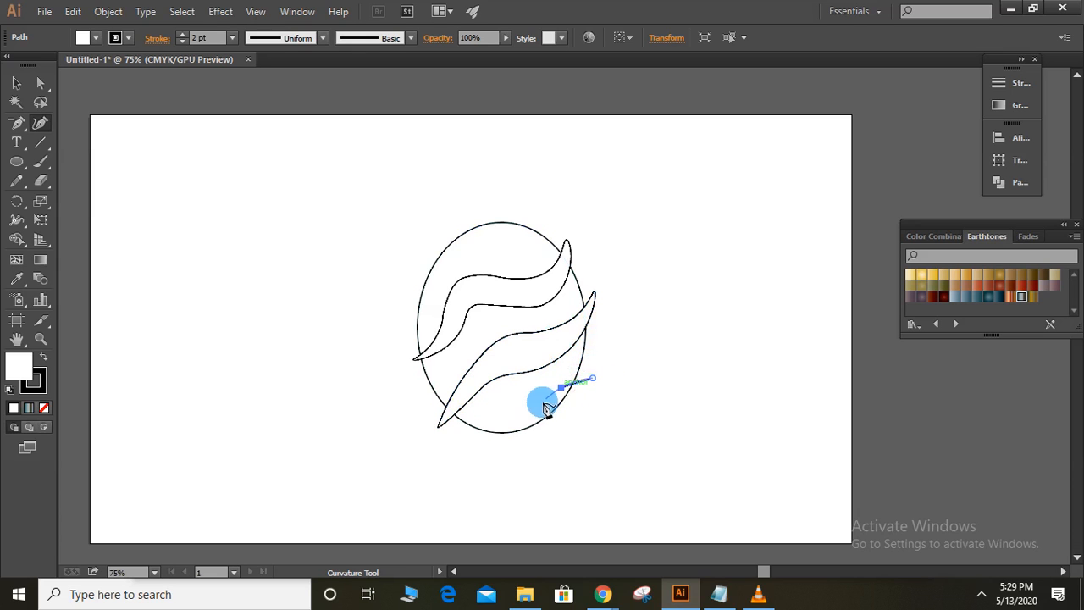
click(500, 427)
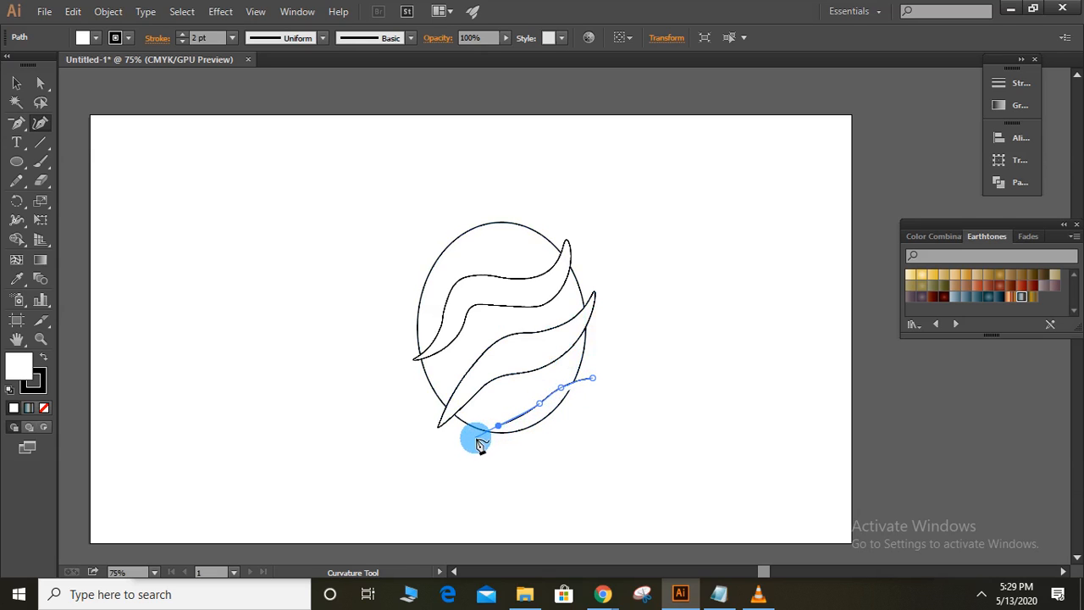
click(476, 436)
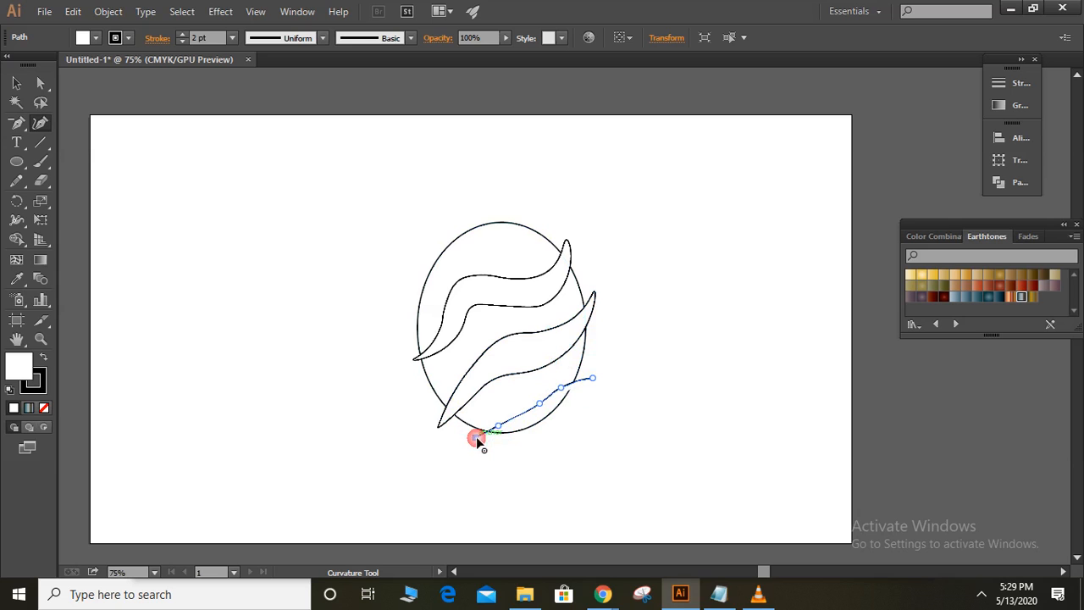
double_click(538, 439)
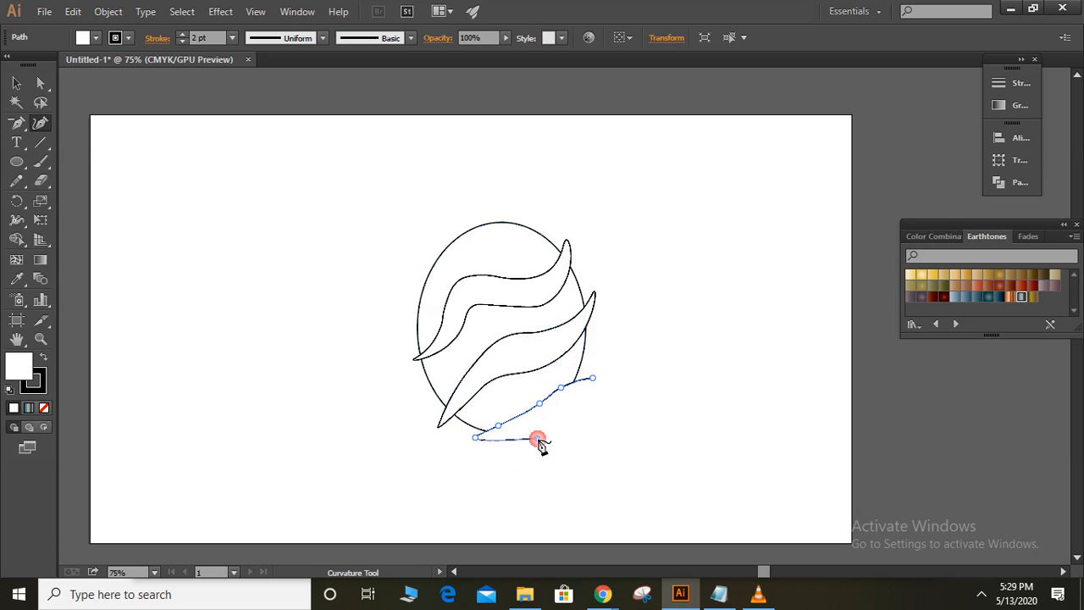
click(594, 382)
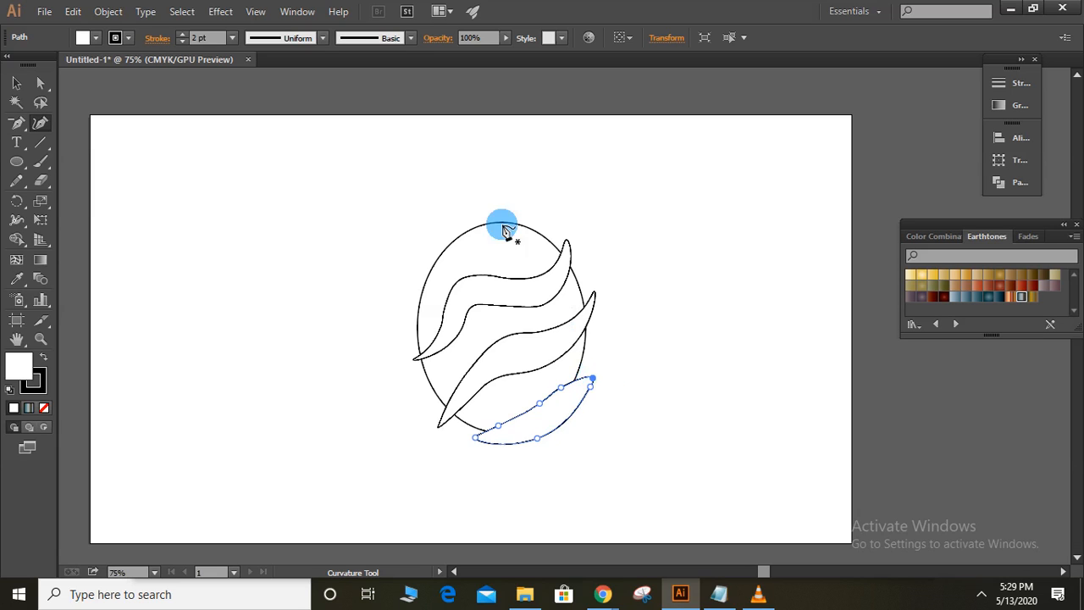
Select the ellipse and all the curved shapes and split them at their overlaps with the Pathfinder Divide operation
click(16, 82)
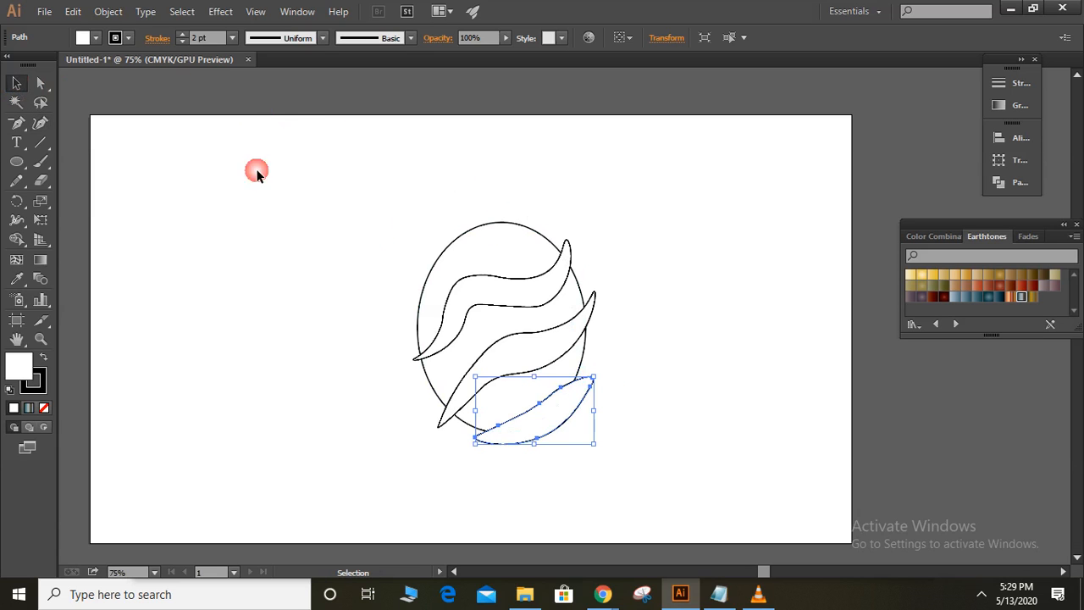
drag(373, 193, 649, 467)
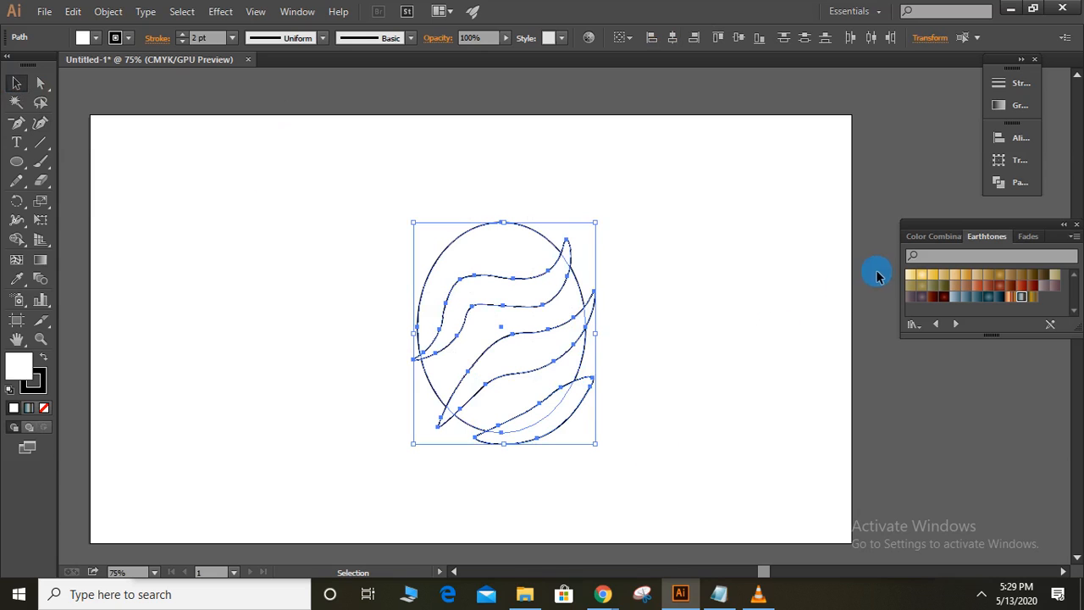
click(1030, 186)
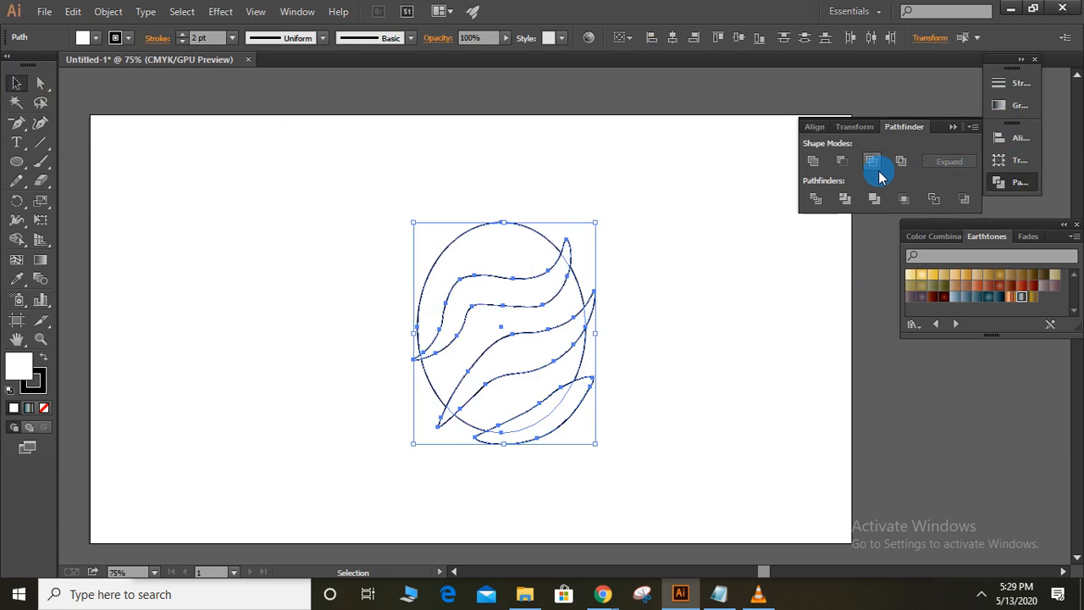
click(848, 167)
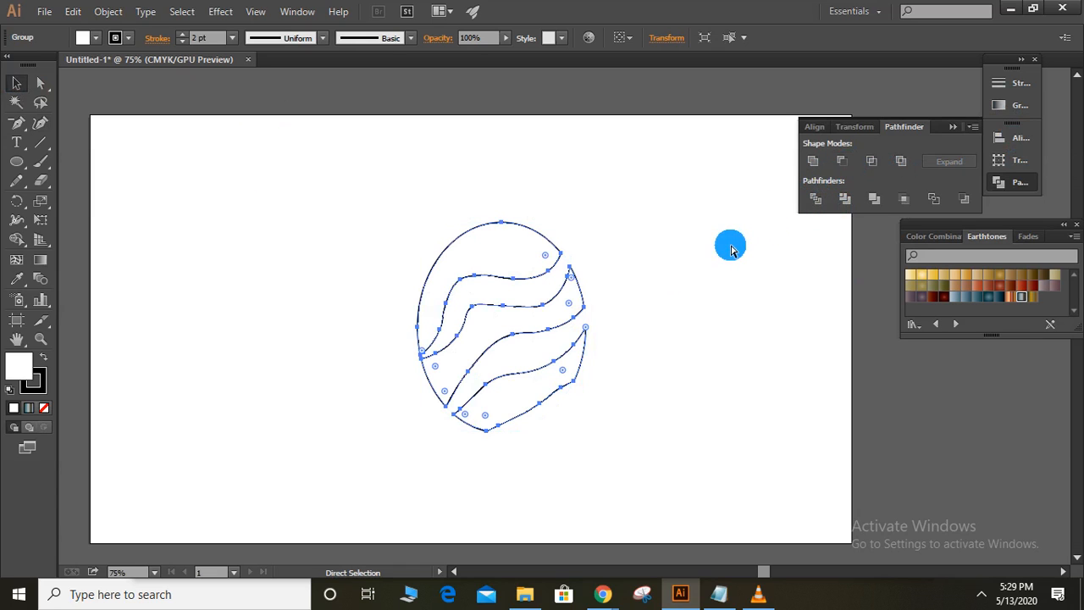
key(ctrl+z)
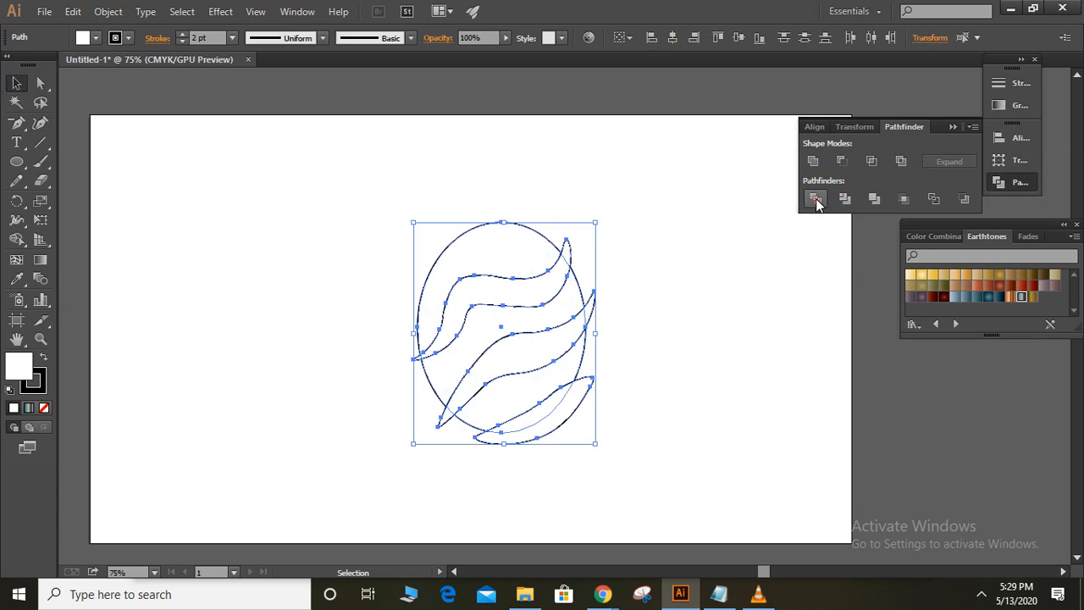
click(815, 199)
click(692, 333)
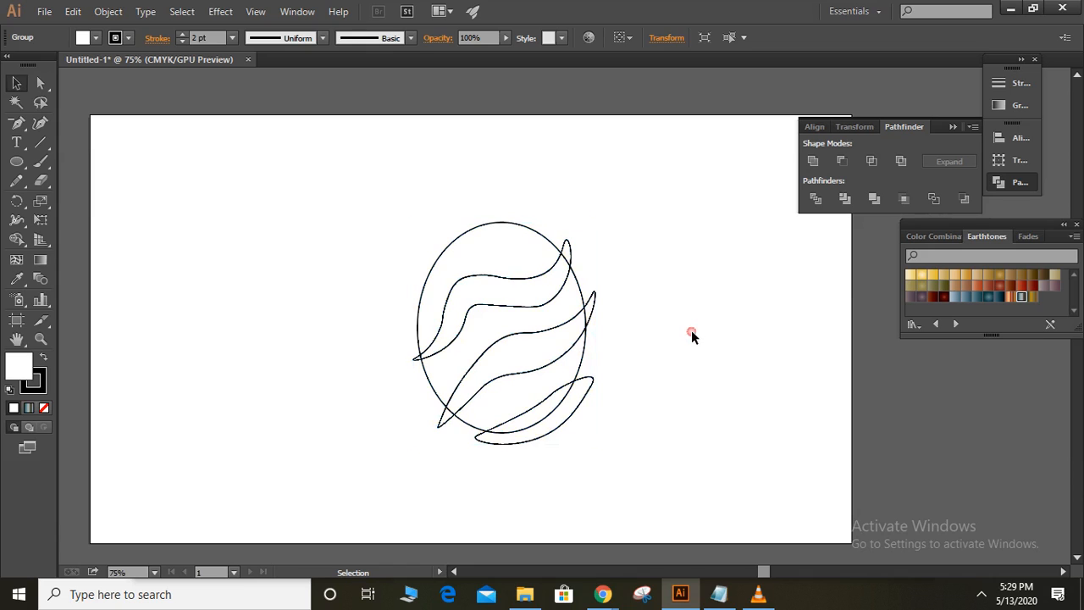
Ungroup the divided ellipse artwork into separate pieces
click(549, 428)
right_click(543, 414)
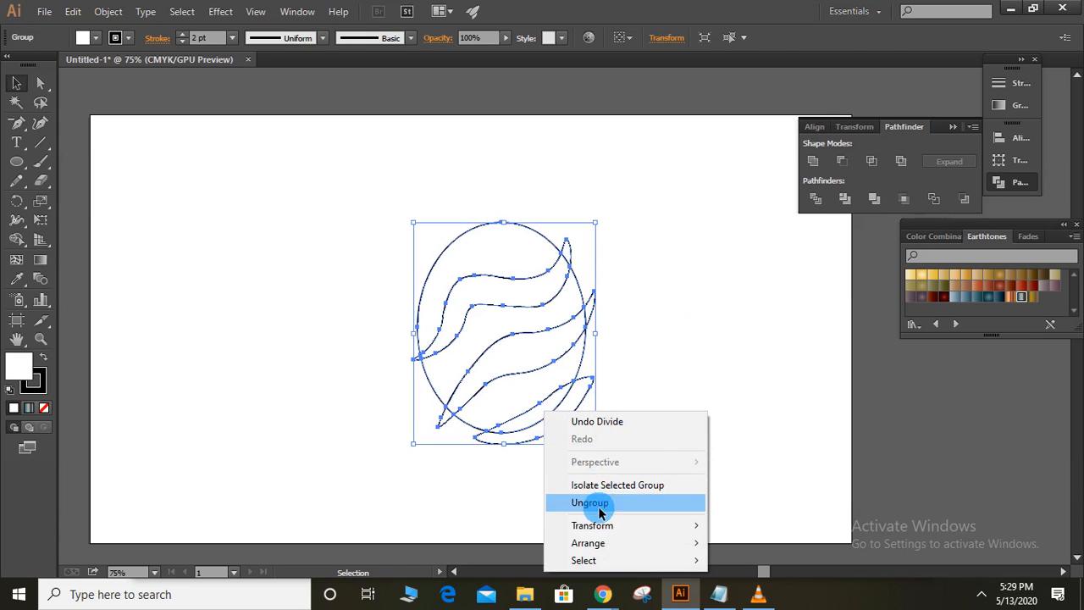
click(596, 502)
click(573, 410)
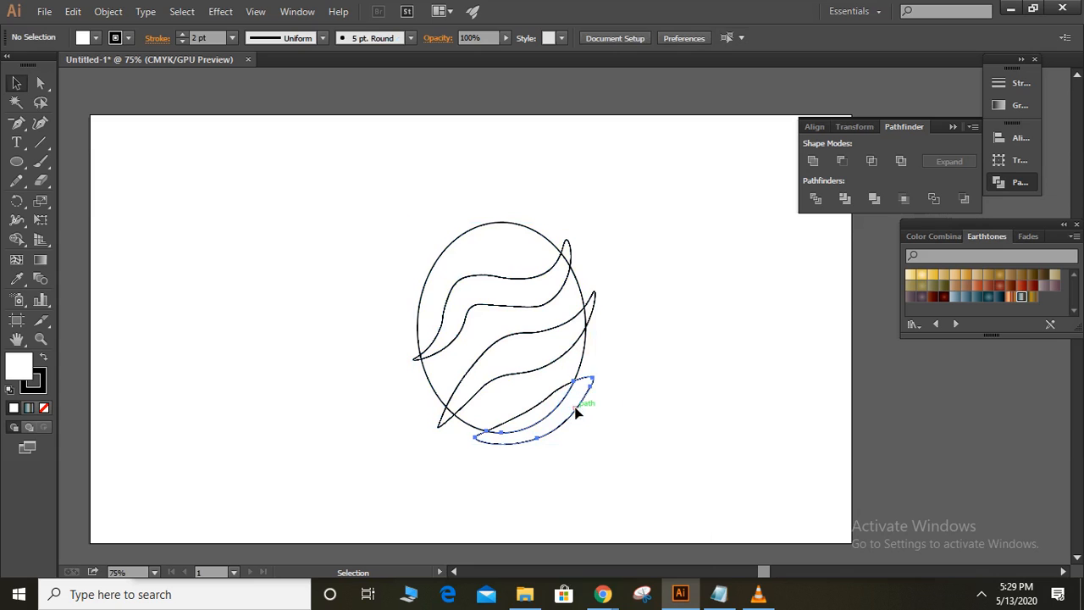
Delete the three leftover pieces that stick out beyond the ellipse's right and lower-right edge
click(574, 406)
key(Delete)
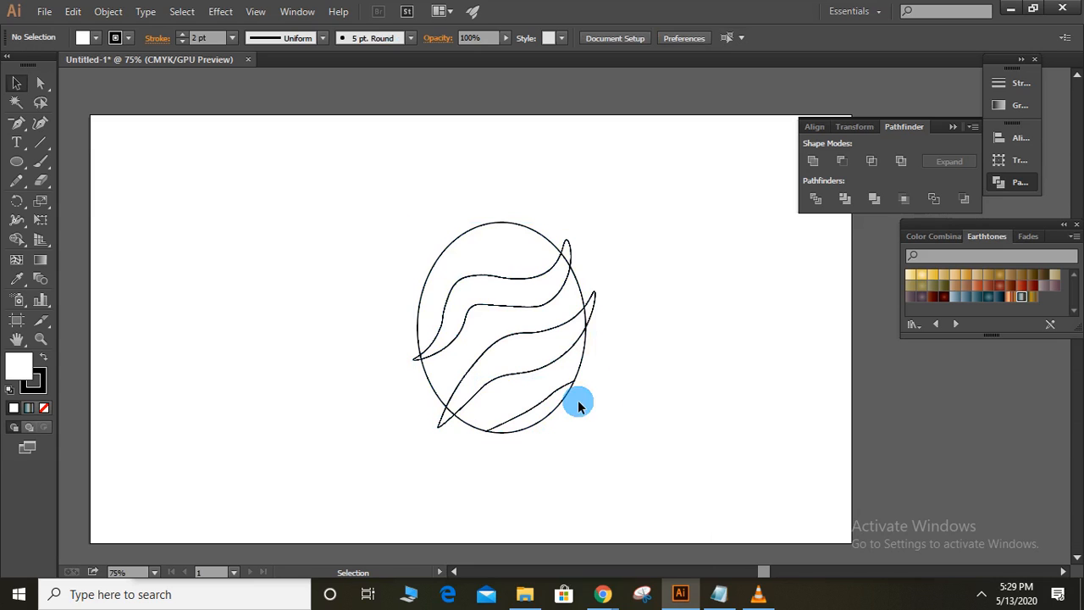
click(596, 296)
key(Delete)
click(571, 248)
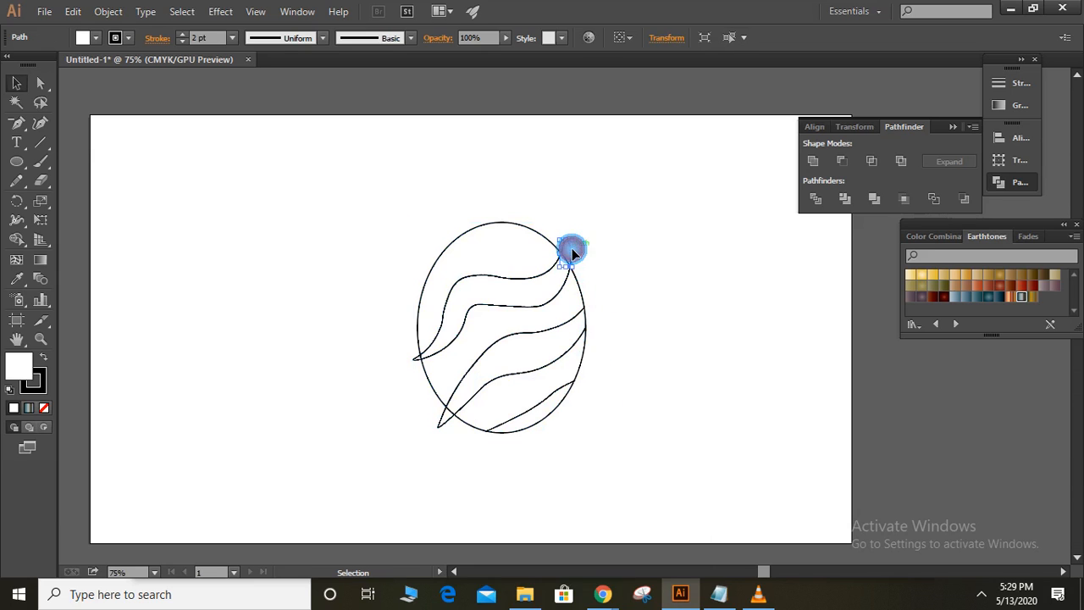
key(Delete)
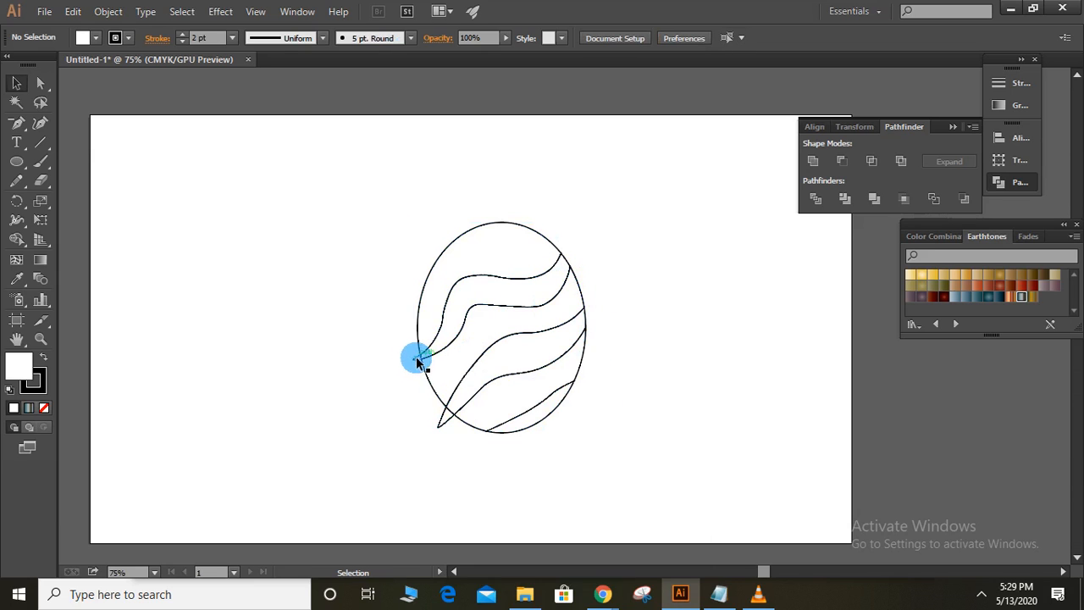
Delete the two band tips that stick out beyond the ellipse's lower-left edge
click(415, 357)
key(Delete)
drag(426, 420, 447, 425)
key(Delete)
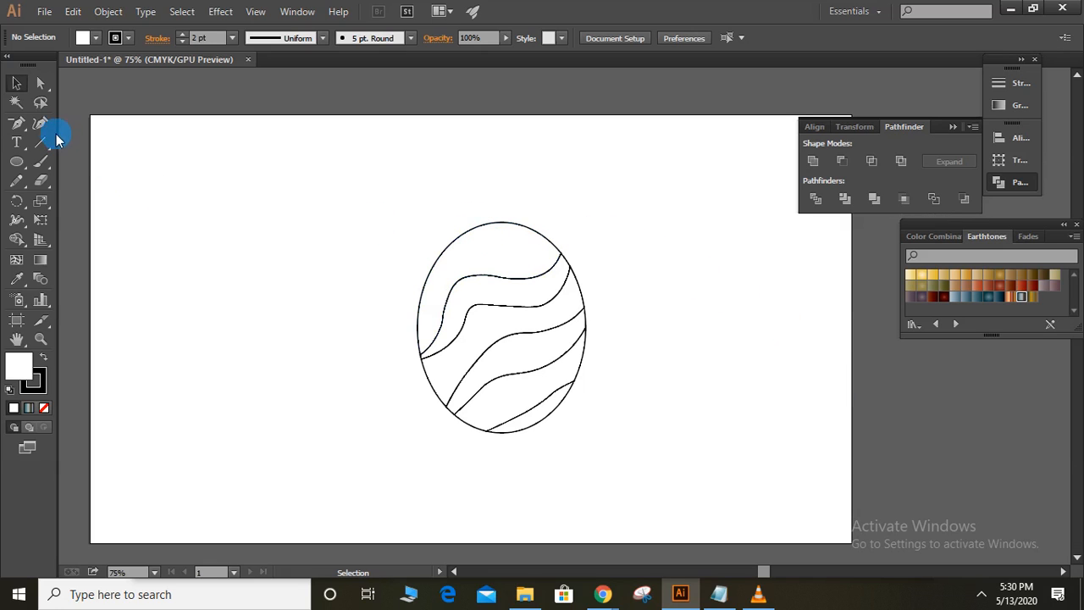
Draw a narrow closed band with the Curvature tool across the top of the ellipse, extending slightly outside both sides
click(534, 214)
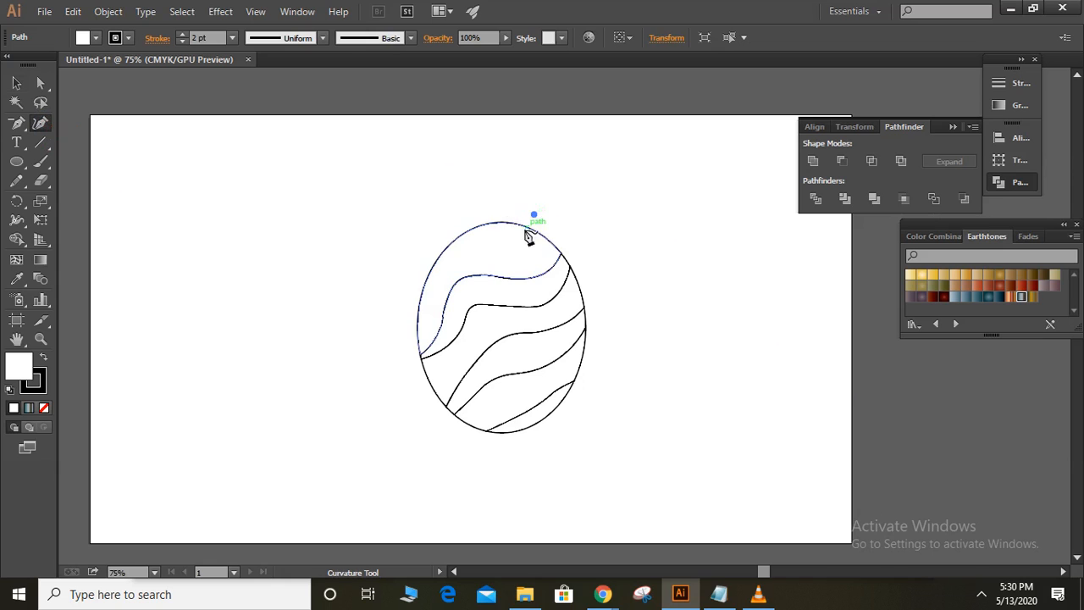
click(482, 244)
click(434, 246)
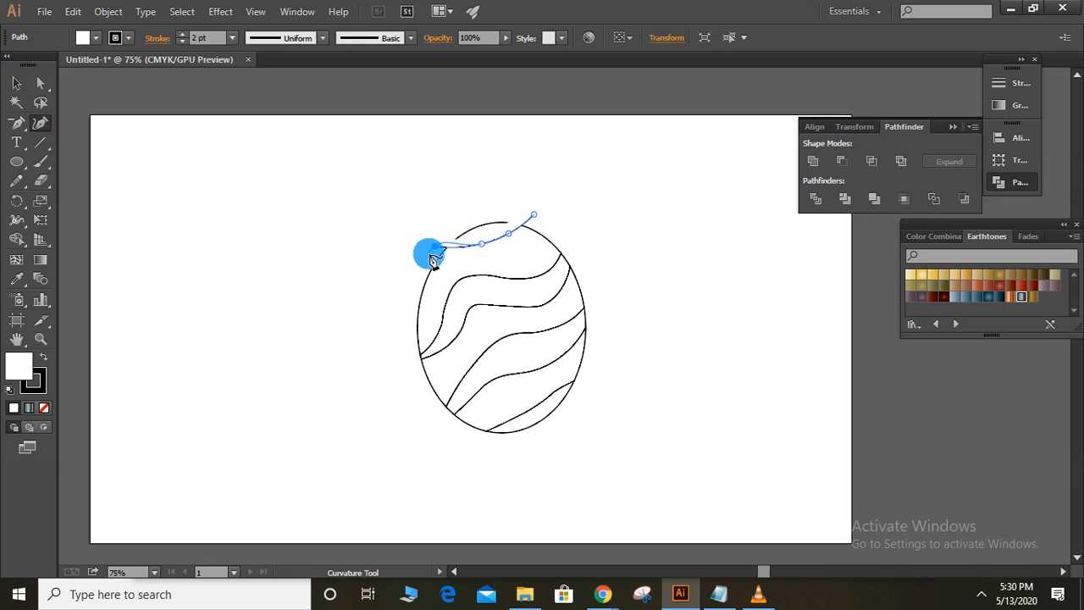
click(417, 244)
click(441, 263)
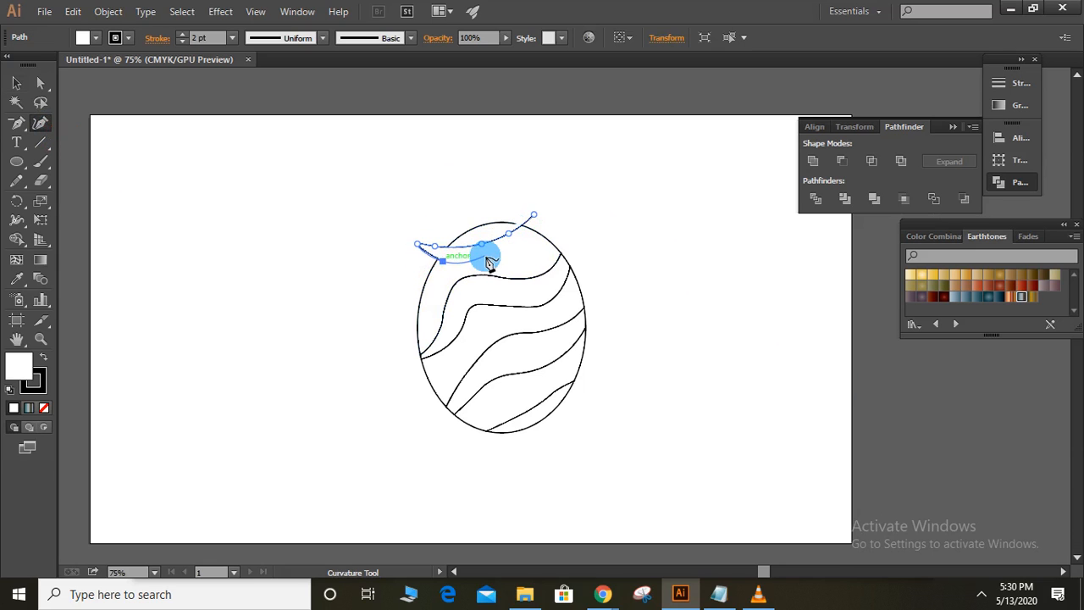
click(524, 238)
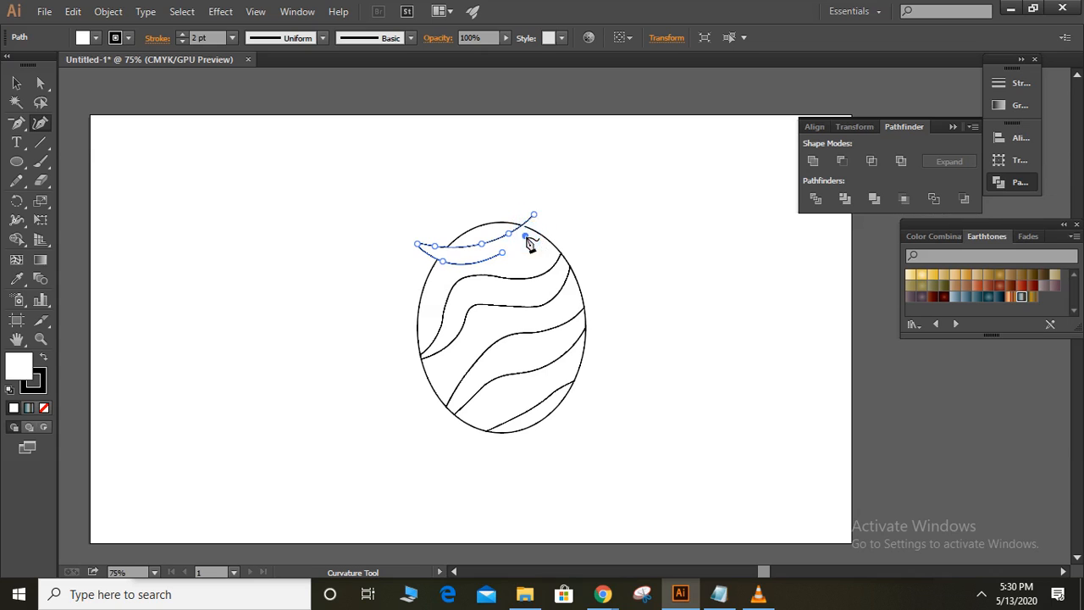
click(533, 216)
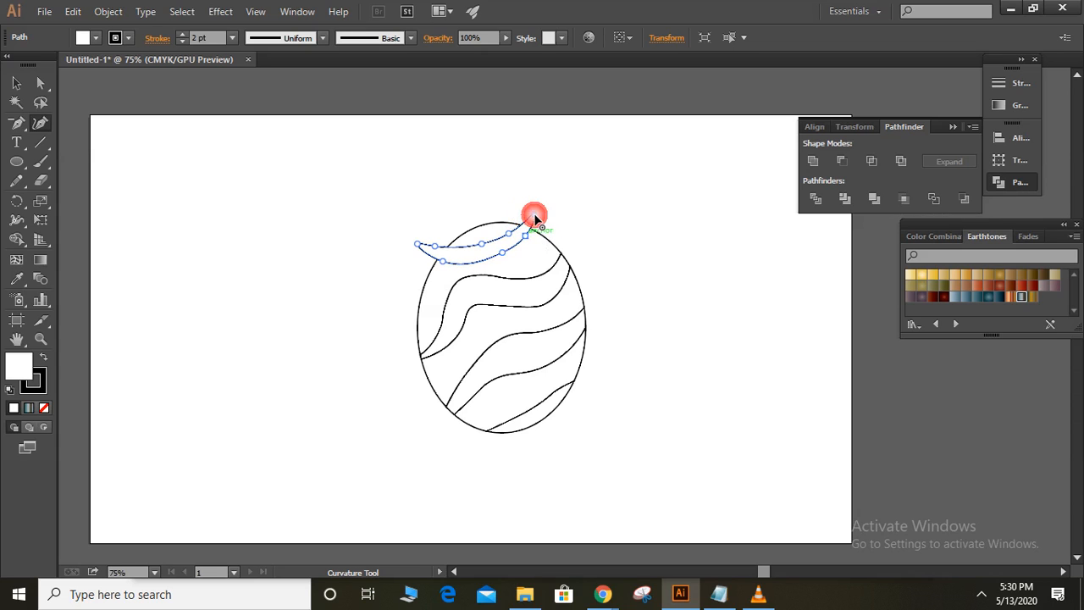
Select the new narrow band with the ellipse's top piece and split them with the Pathfinder Divide operation
click(17, 83)
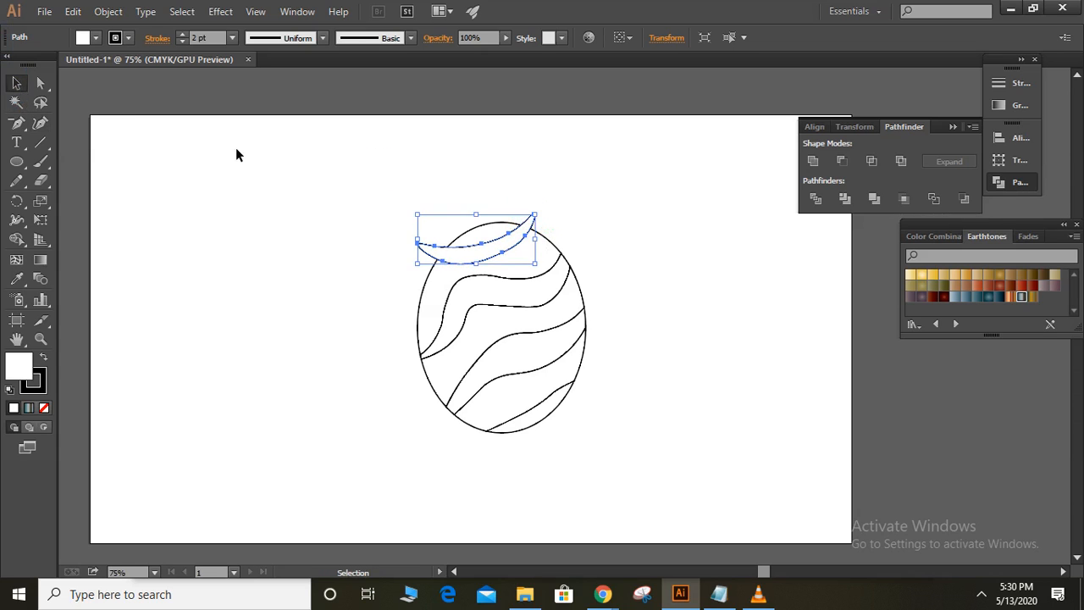
click(368, 163)
drag(504, 251, 503, 250)
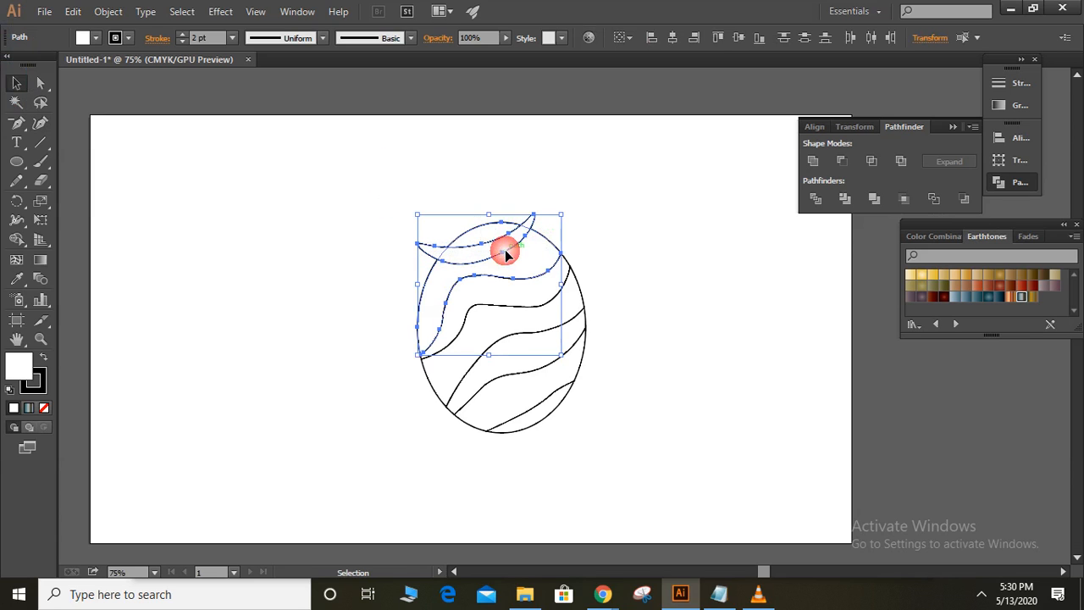
click(820, 205)
click(706, 204)
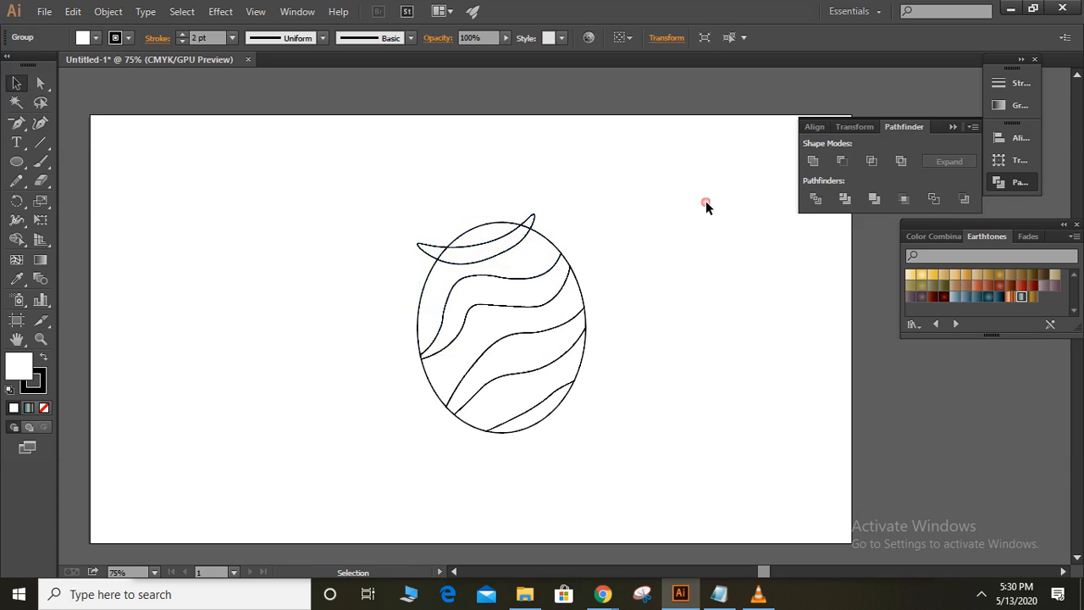
Ungroup the divided top pieces and delete the two narrow-band ends that lie outside the ellipse
right_click(529, 219)
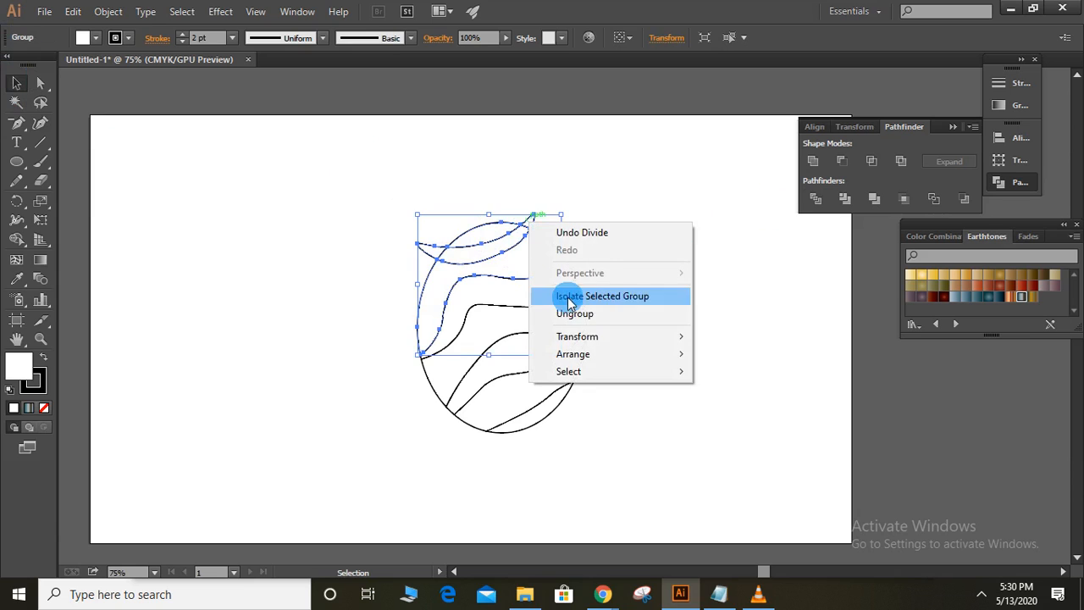
click(563, 310)
click(610, 207)
click(527, 218)
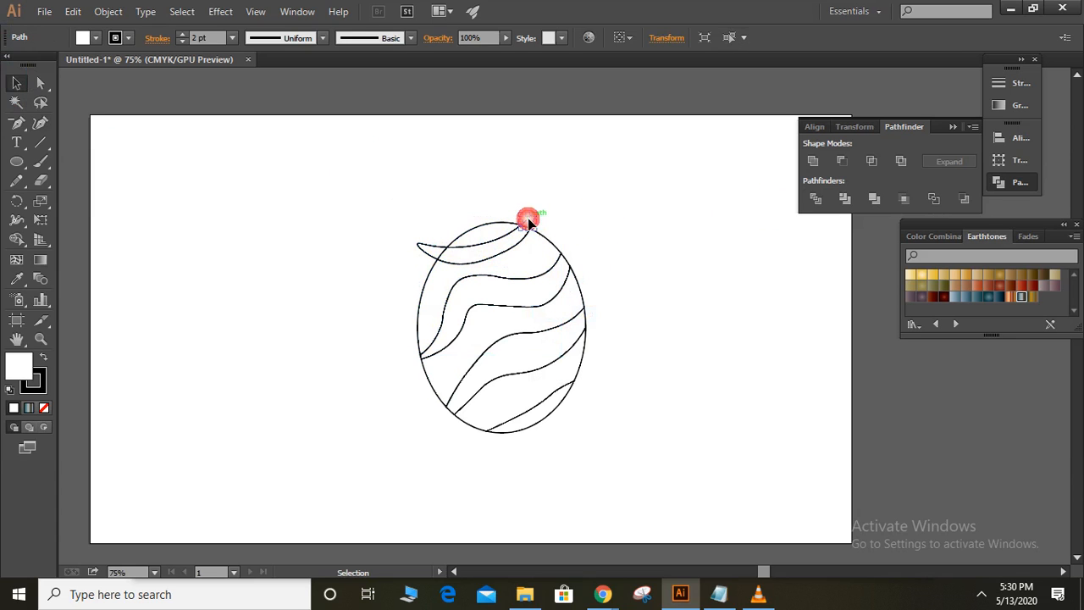
drag(527, 218, 420, 250)
key(Delete)
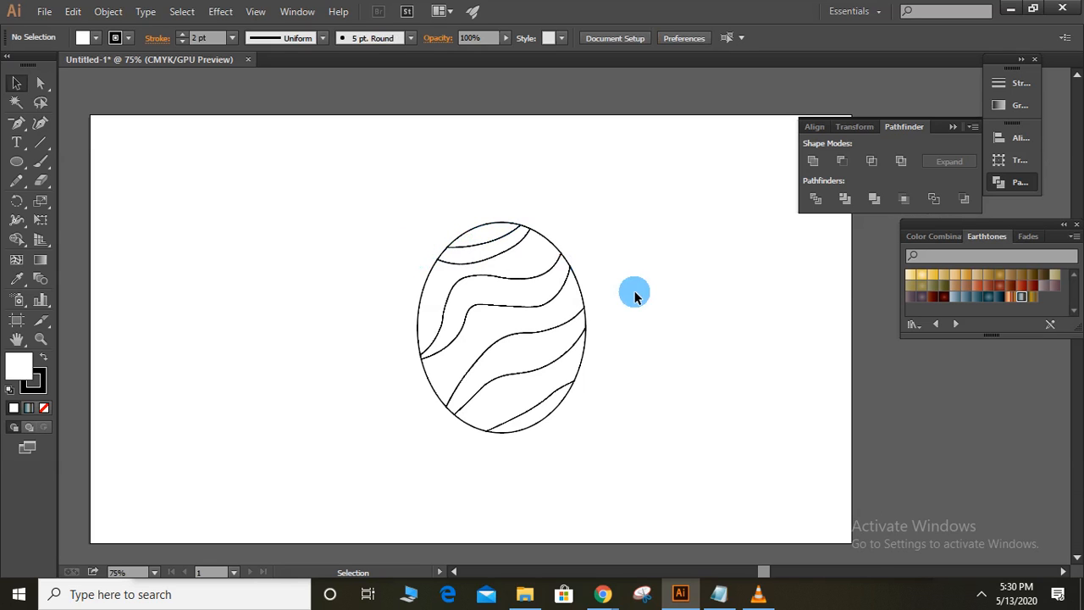
Fill the ellipse's top cap, the section below the narrow band and the section between the wavy bands with the dark teal linear gradient
click(500, 241)
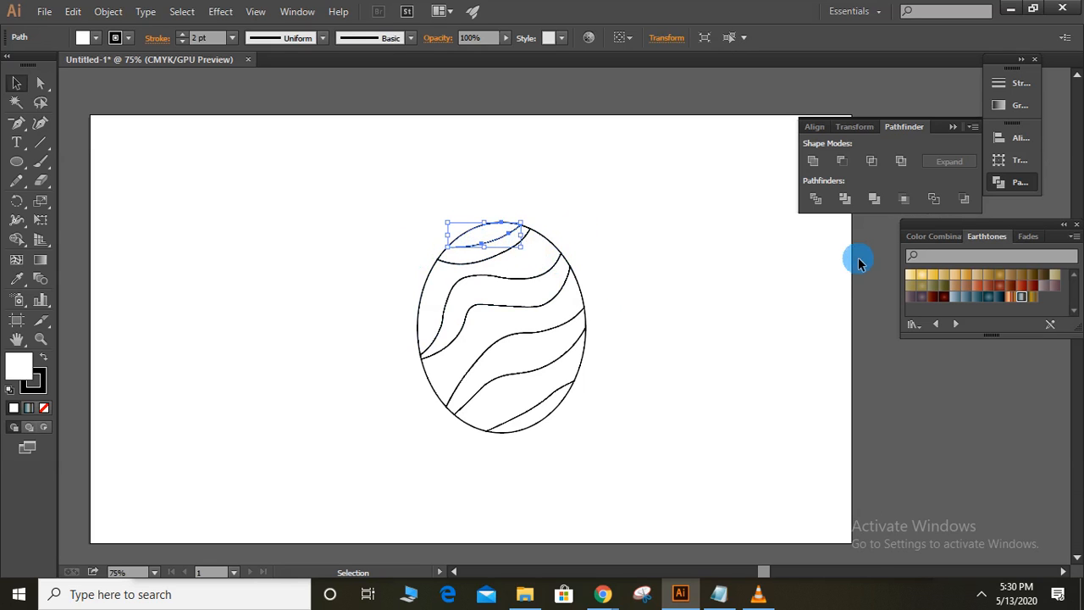
click(985, 299)
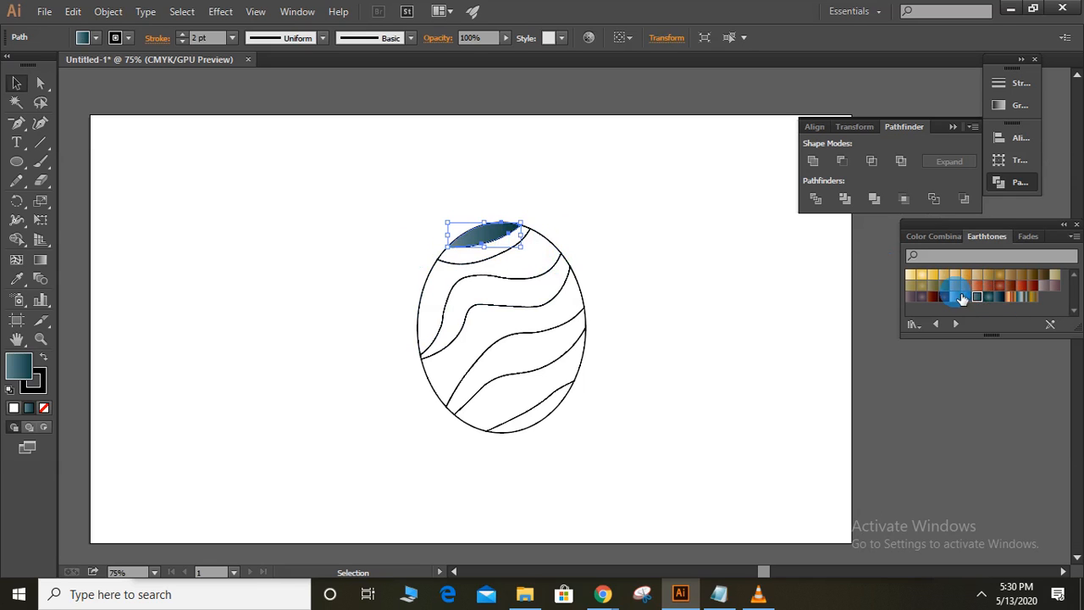
click(512, 252)
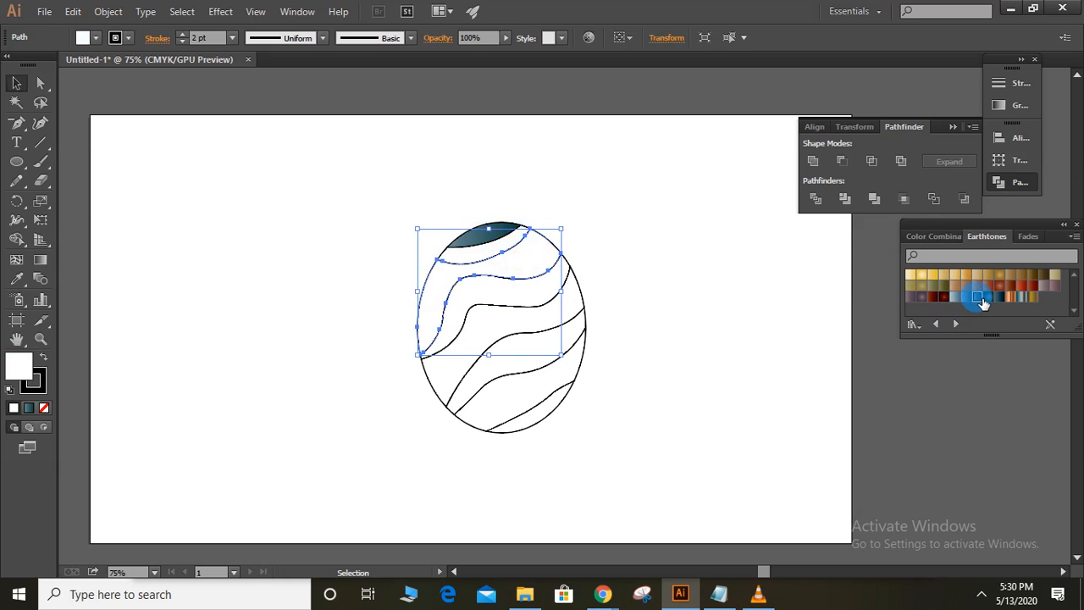
click(978, 298)
click(575, 307)
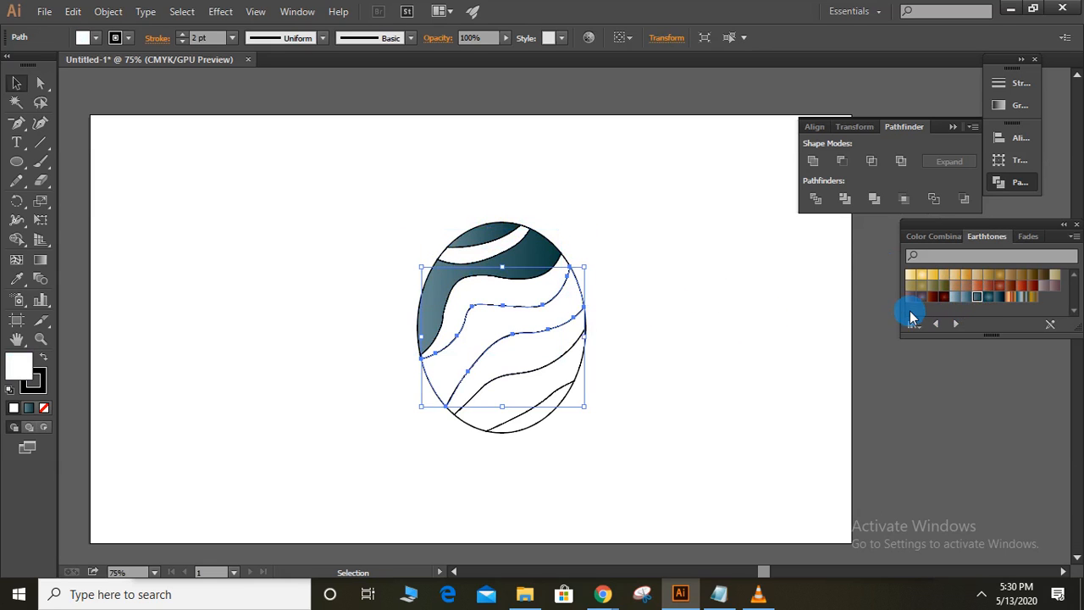
click(981, 300)
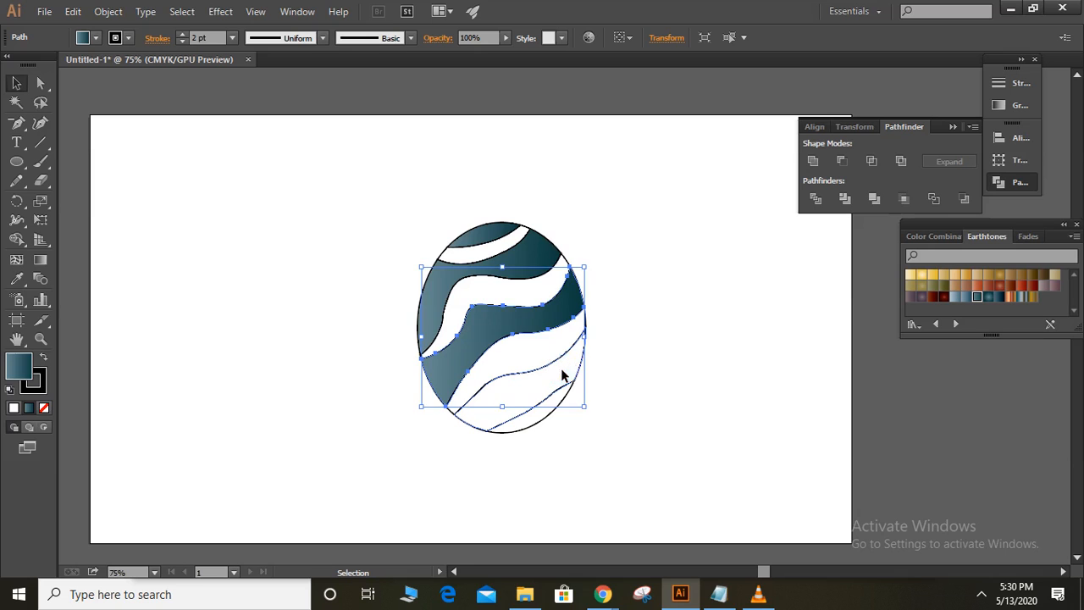
Fill the section below the second wavy band with the dark teal radial gradient from the Earthtones swatches
click(564, 375)
click(989, 302)
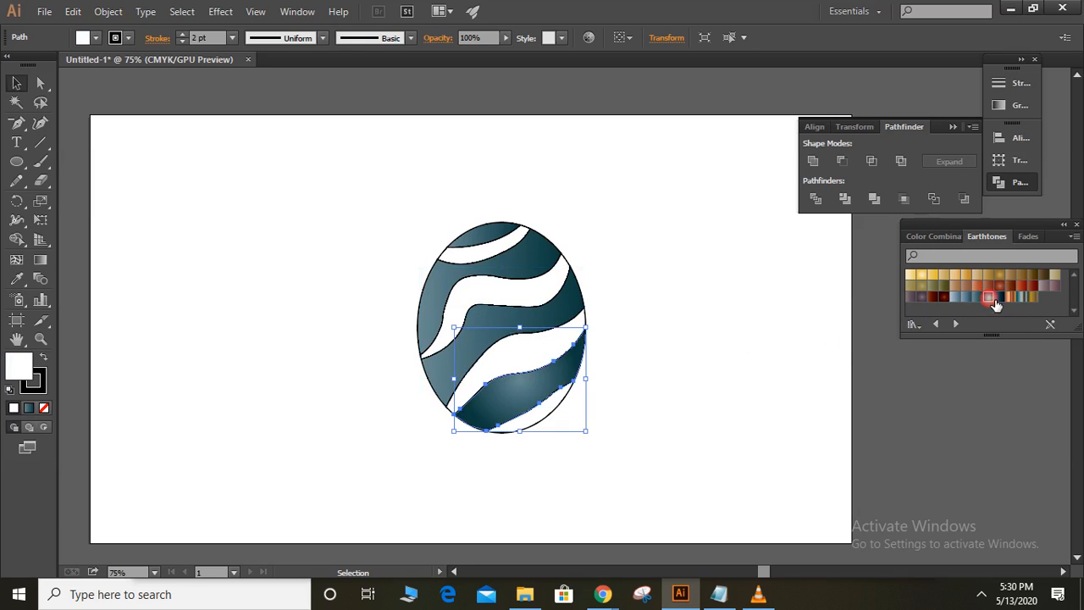
click(788, 378)
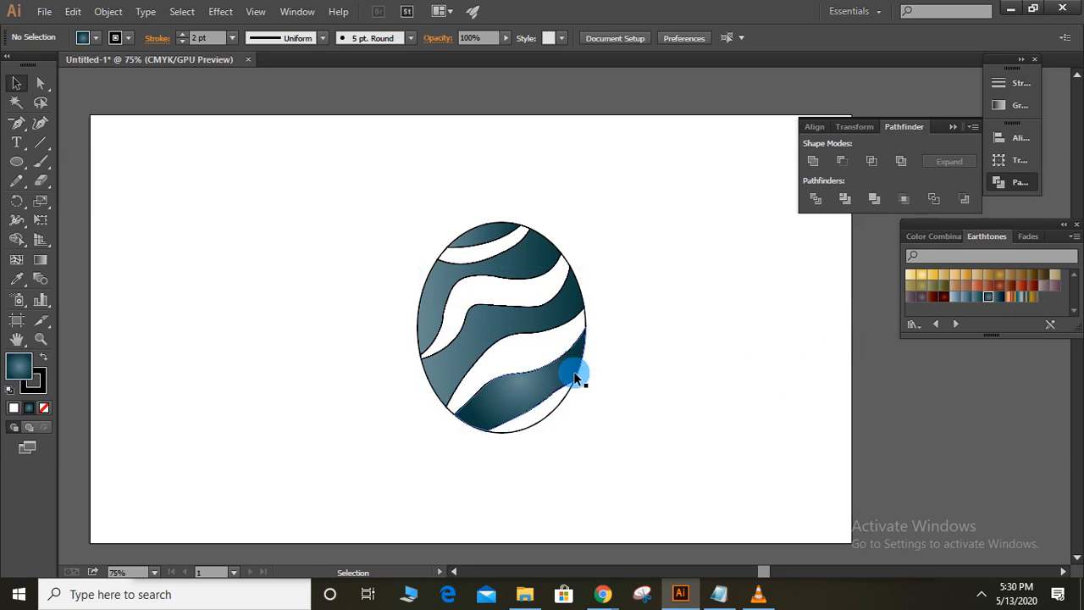
Fill the lower-right edge piece and the second wavy band with the yellow-green-blue gradient from the Color Combinations swatches
click(552, 408)
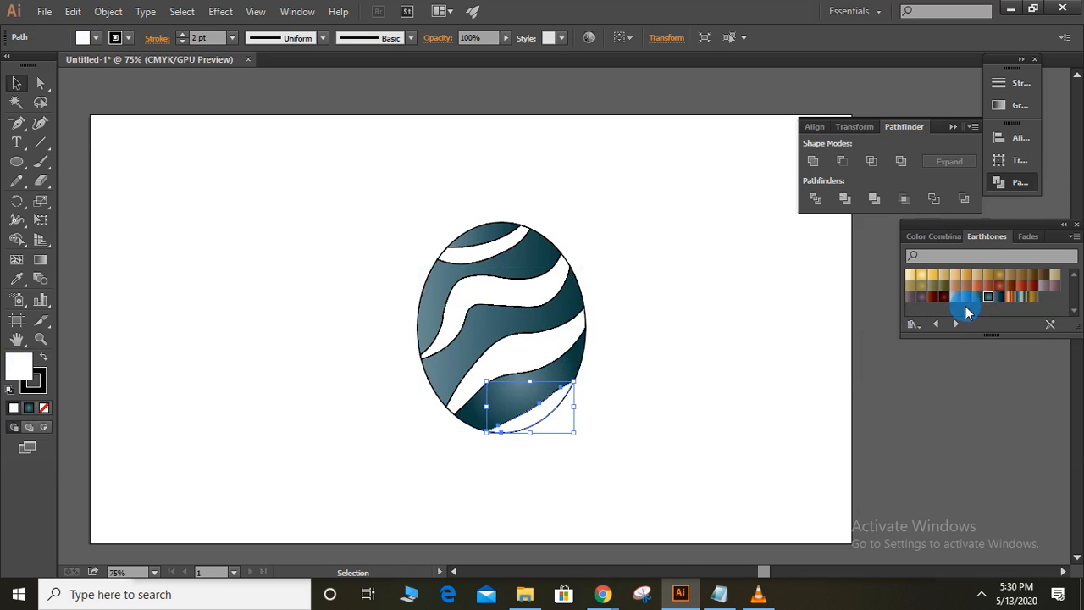
click(959, 298)
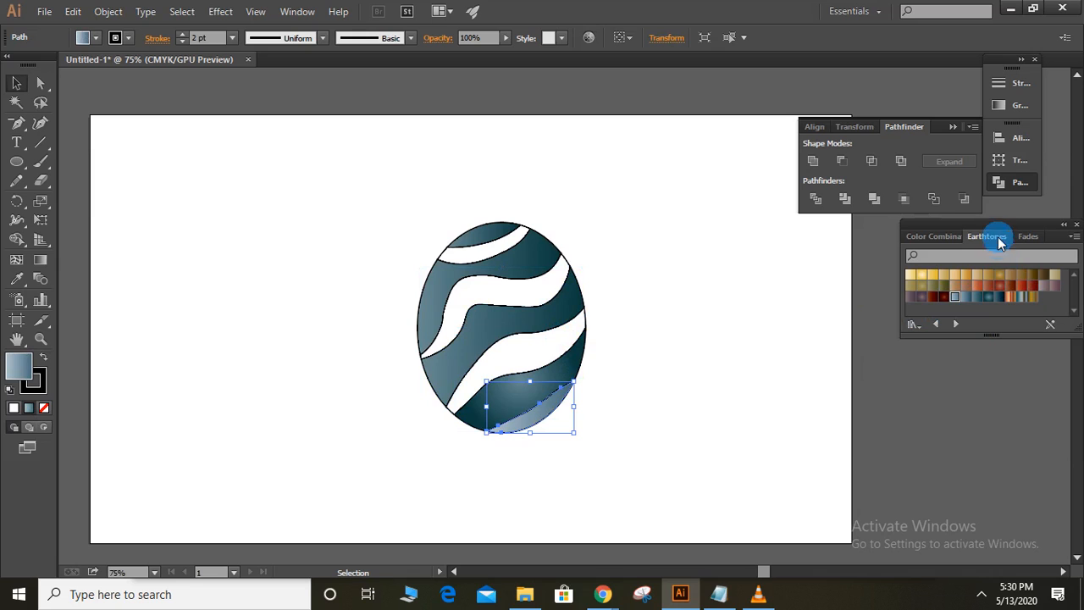
click(957, 236)
click(933, 286)
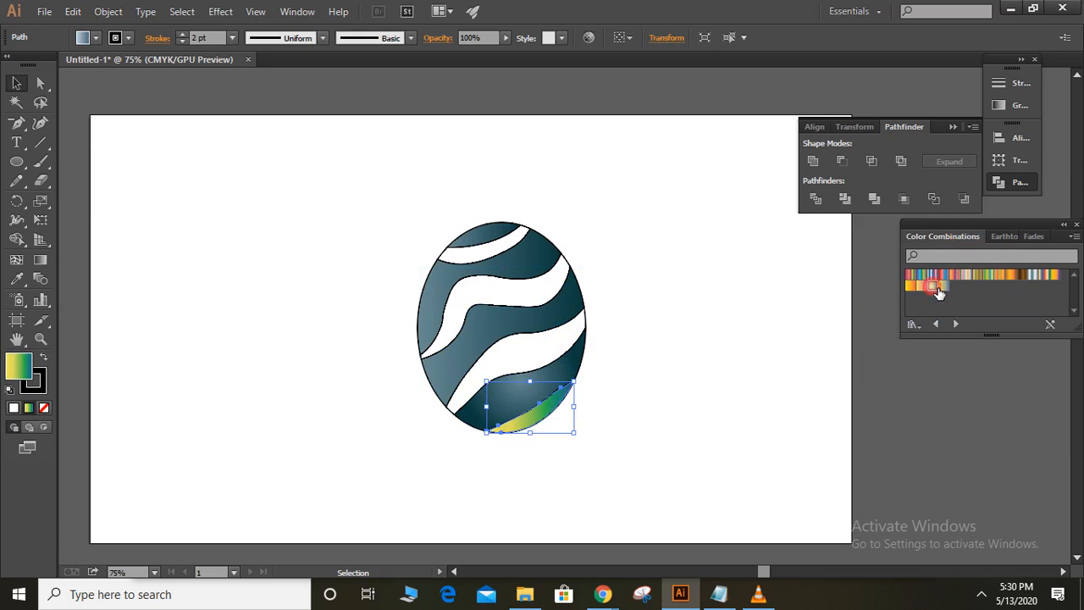
click(572, 342)
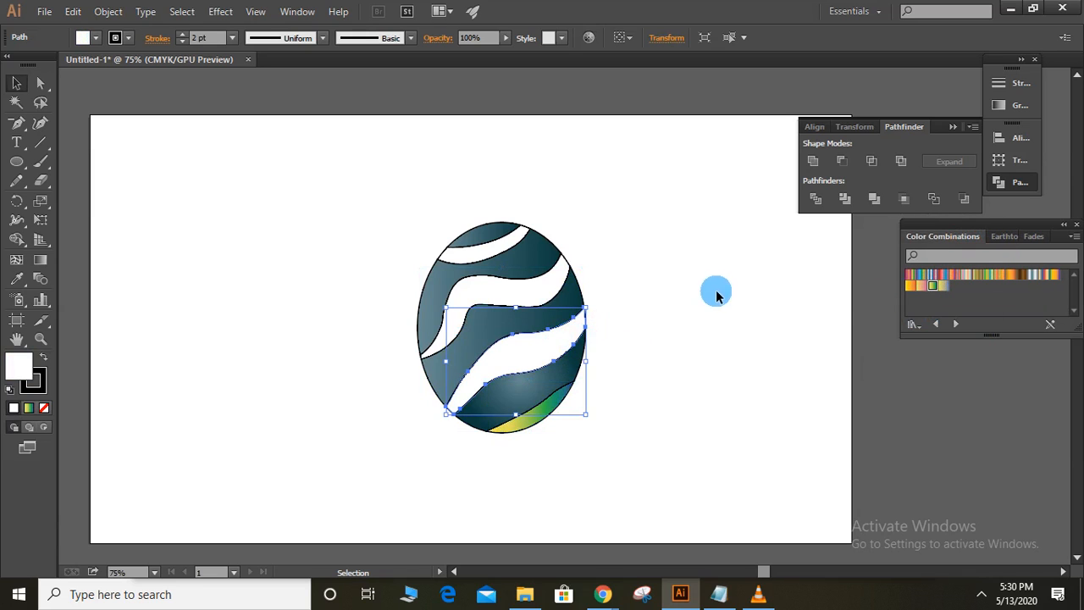
click(939, 289)
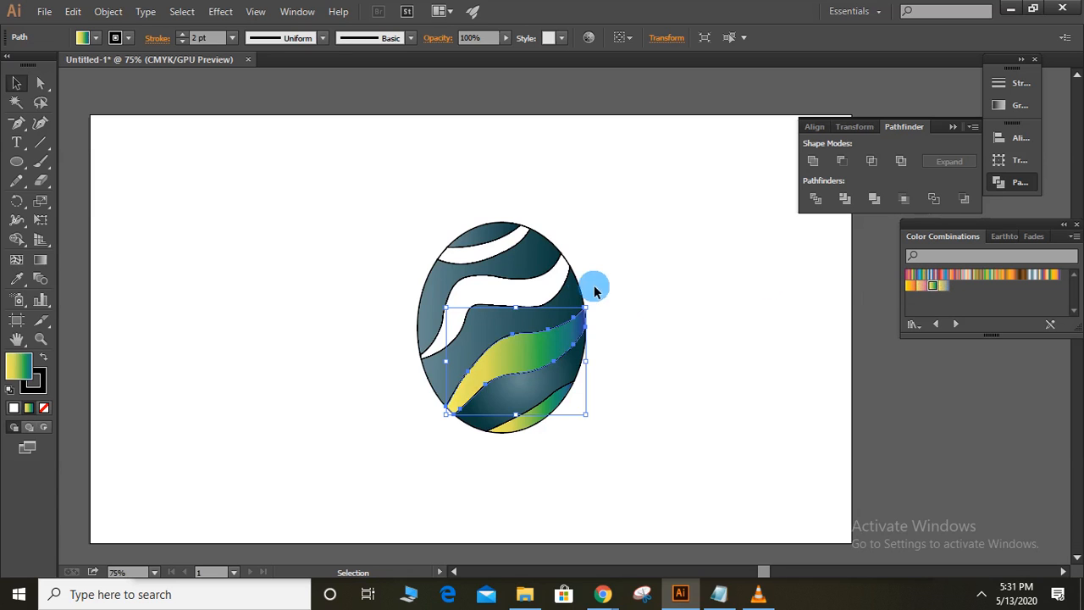
Fill the first wavy band and the narrow top band with the yellow-green-blue gradient from the Color Combinations swatches
click(557, 283)
click(937, 287)
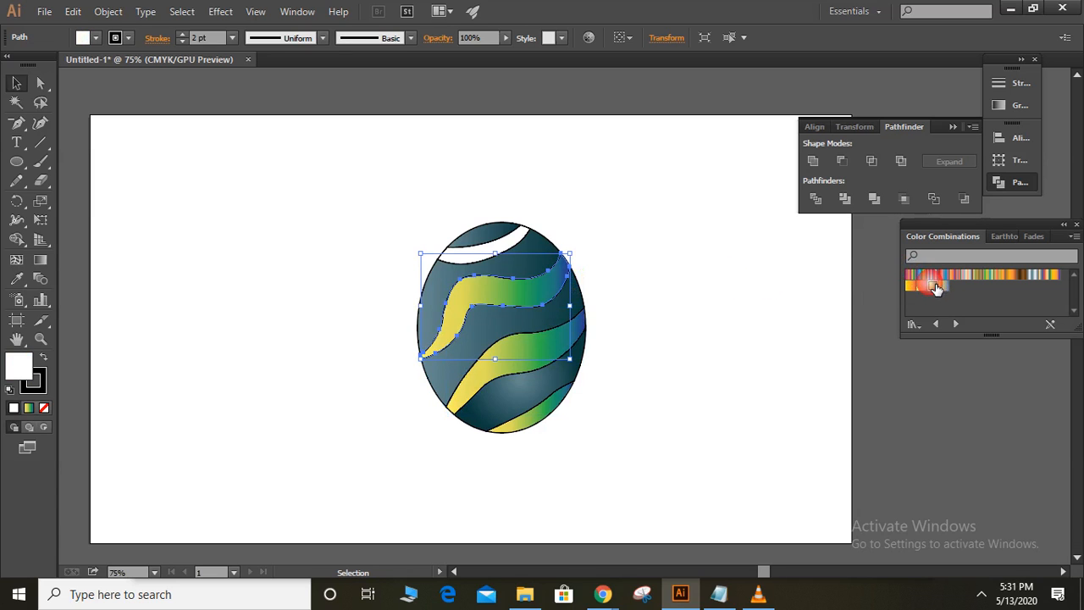
click(487, 246)
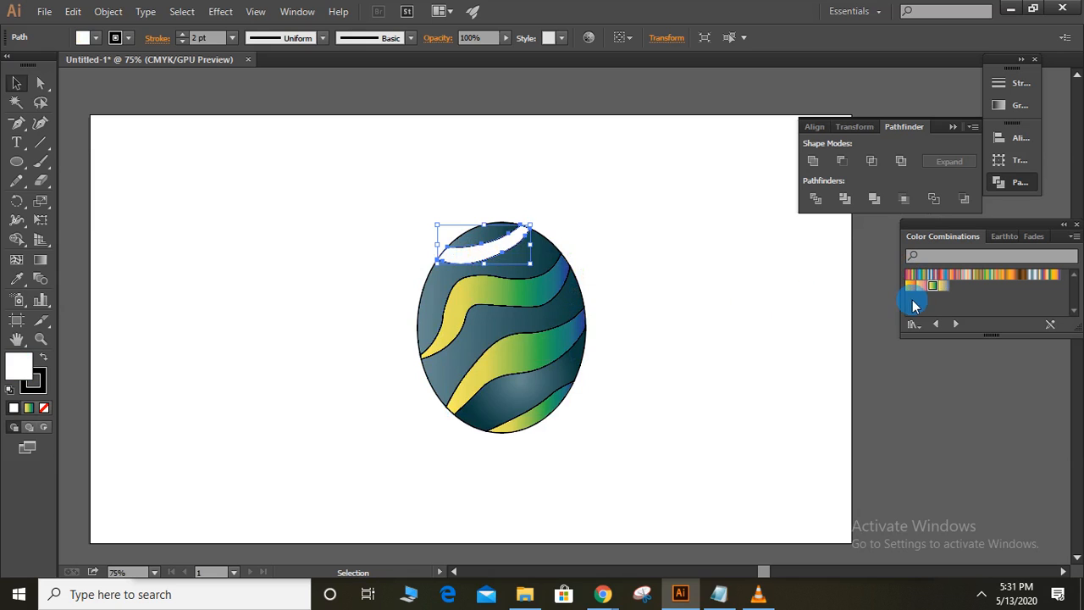
click(714, 338)
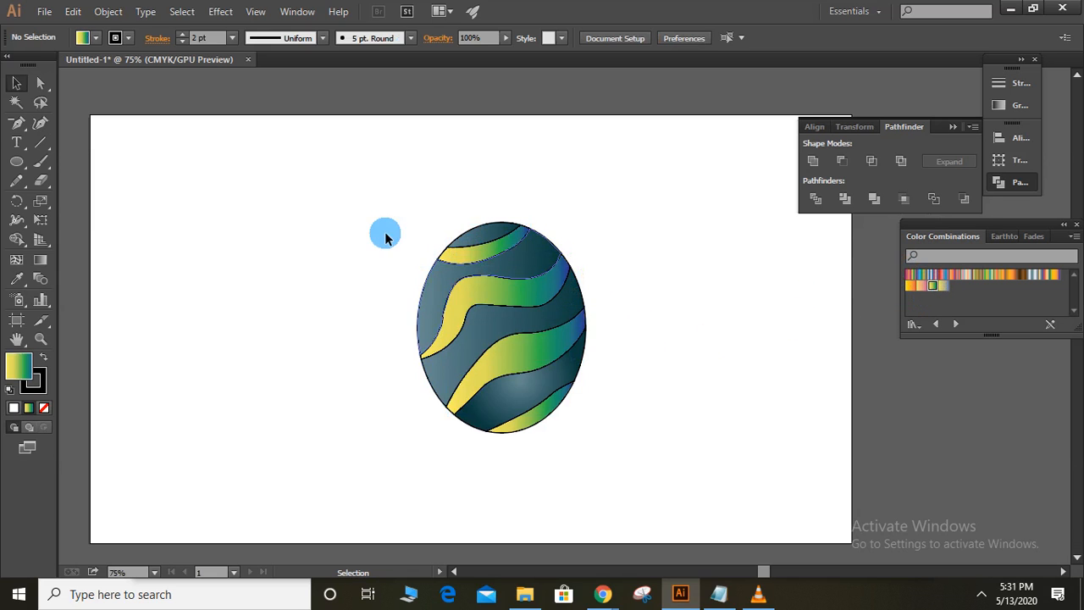
Remove the outline from all egg pieces by setting the stroke weight to 0 pt
drag(367, 210, 597, 457)
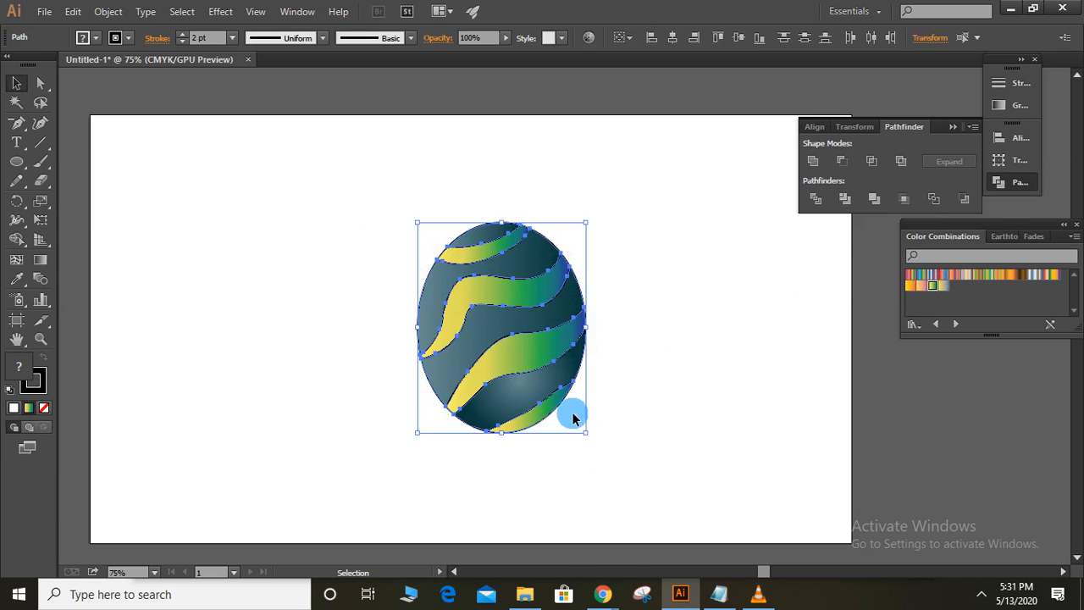
click(193, 38)
click(182, 43)
click(182, 42)
click(324, 263)
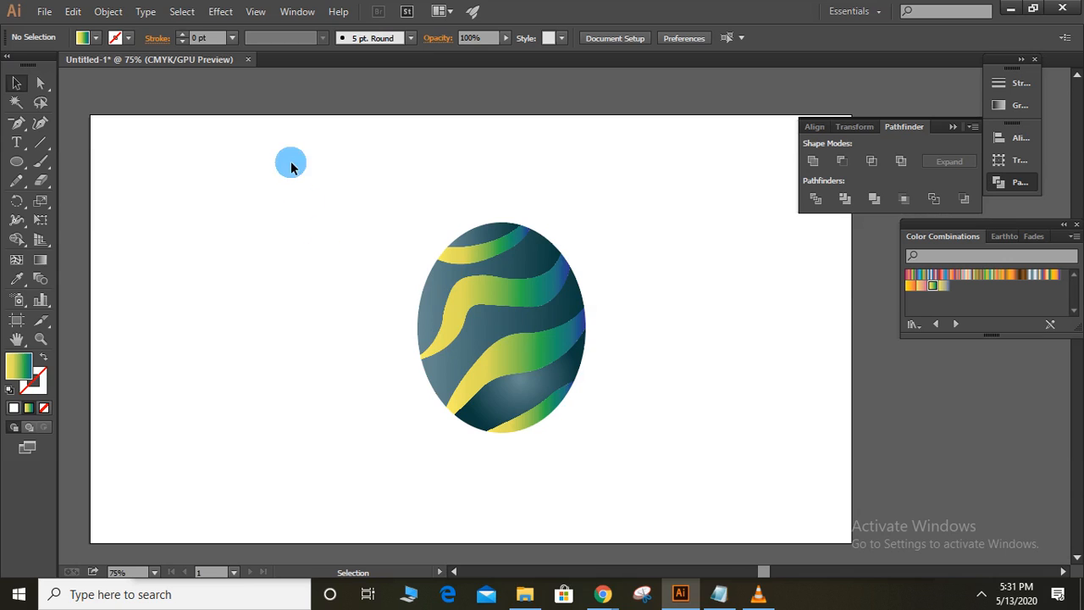
Set the stroke to white at 2 pt with no object selected
click(185, 35)
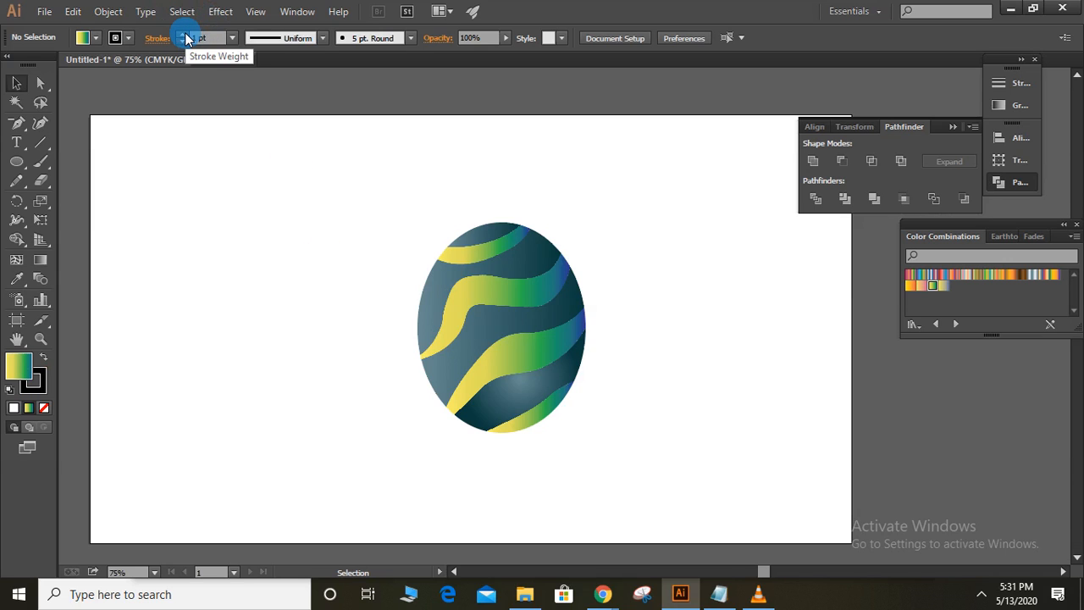
click(127, 38)
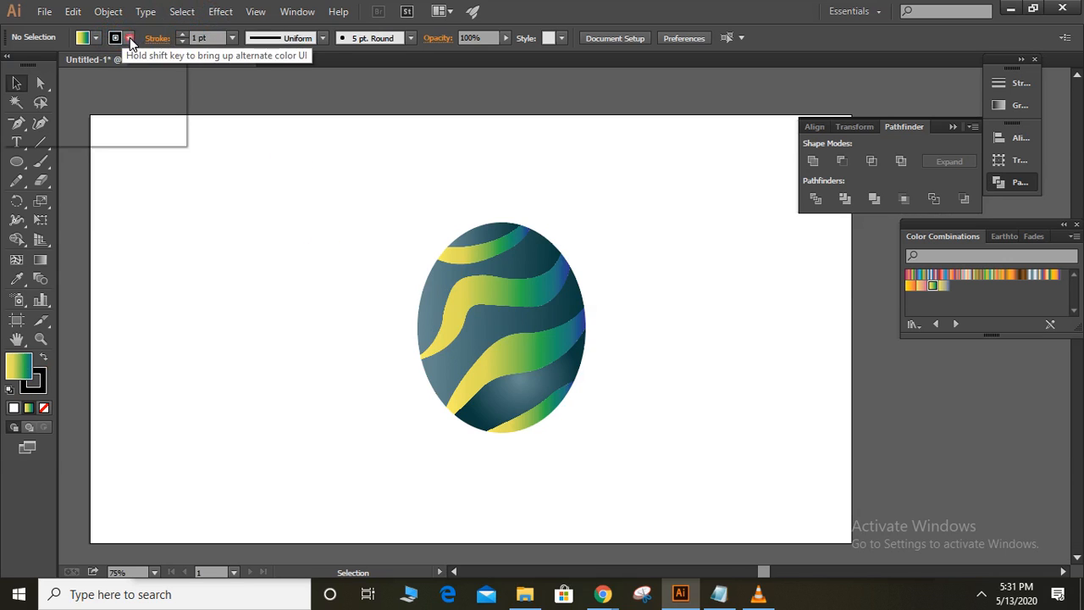
click(32, 65)
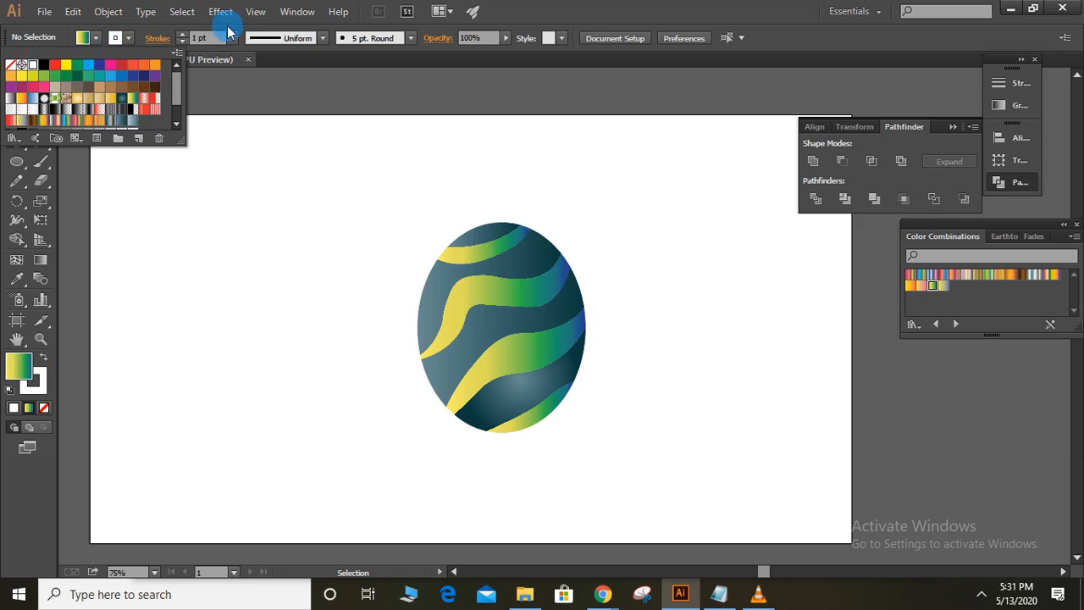
click(181, 34)
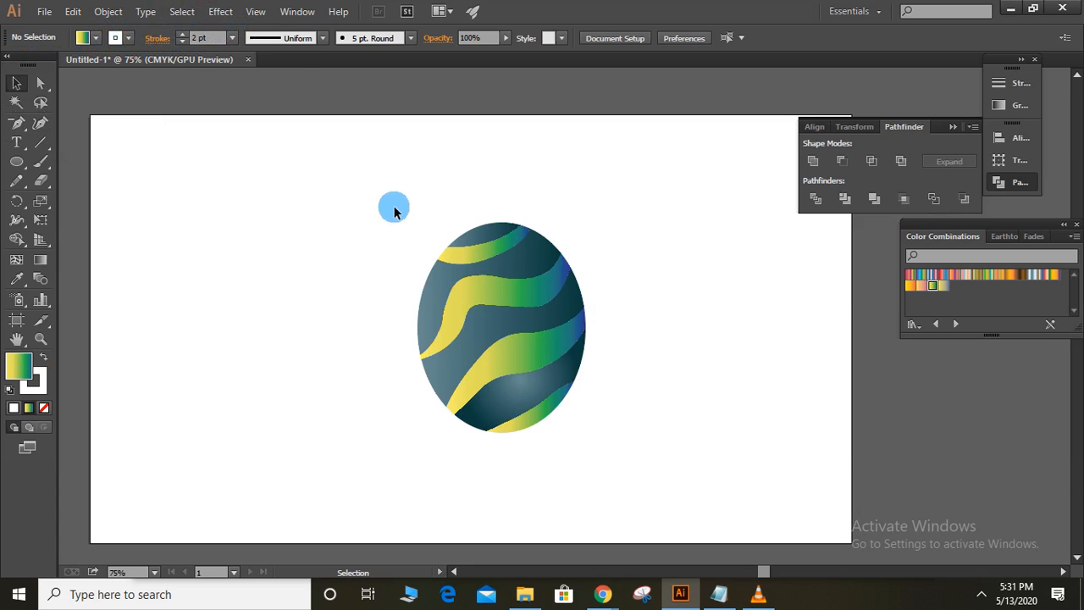
Give all egg pieces a white stroke with a weight of 2 pt
drag(394, 206, 613, 460)
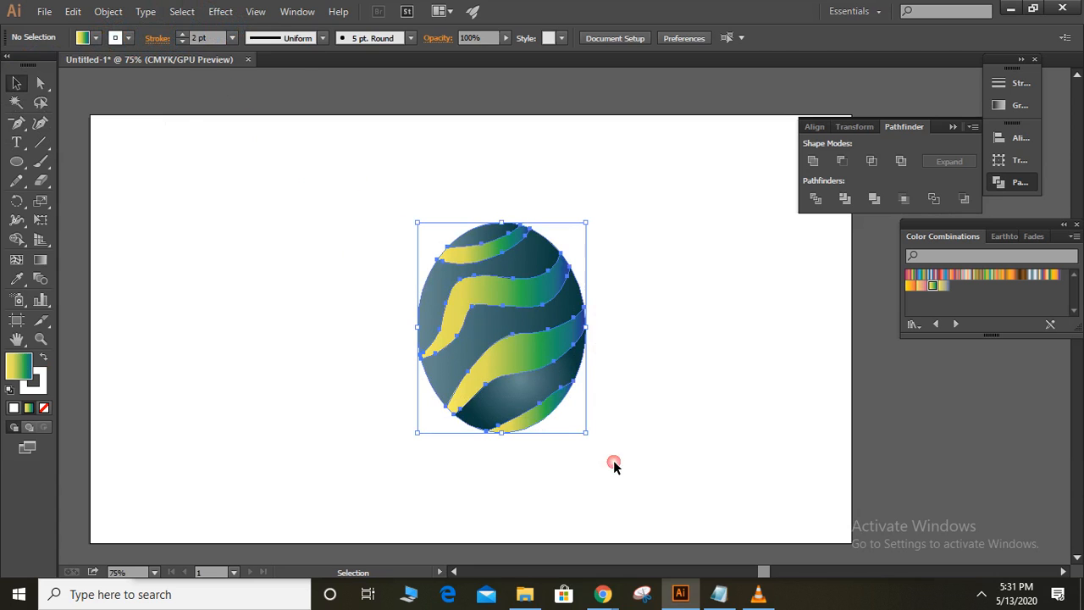
click(125, 37)
click(32, 66)
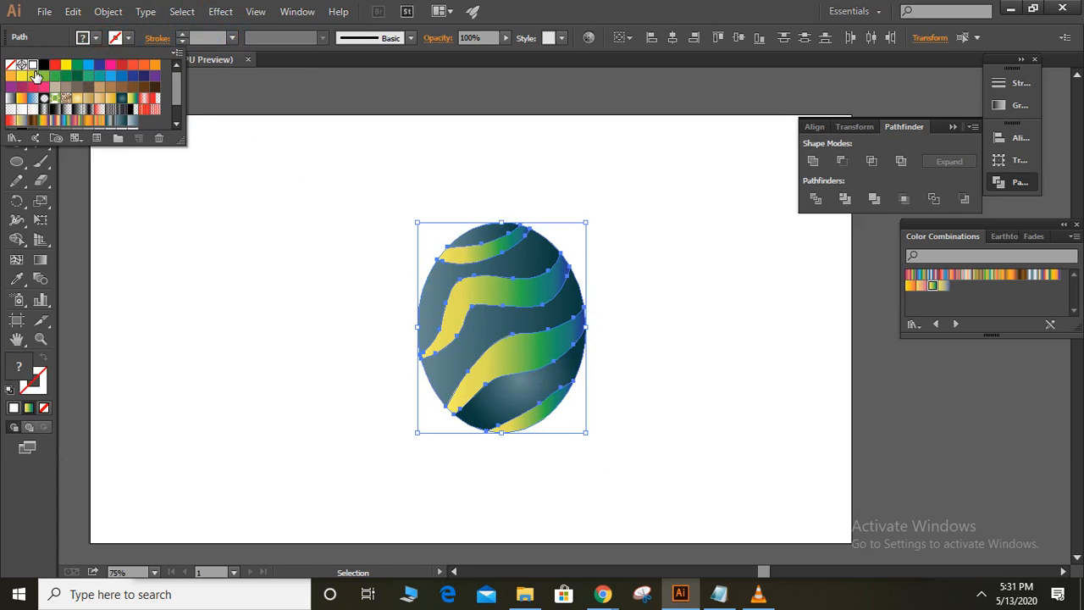
click(187, 32)
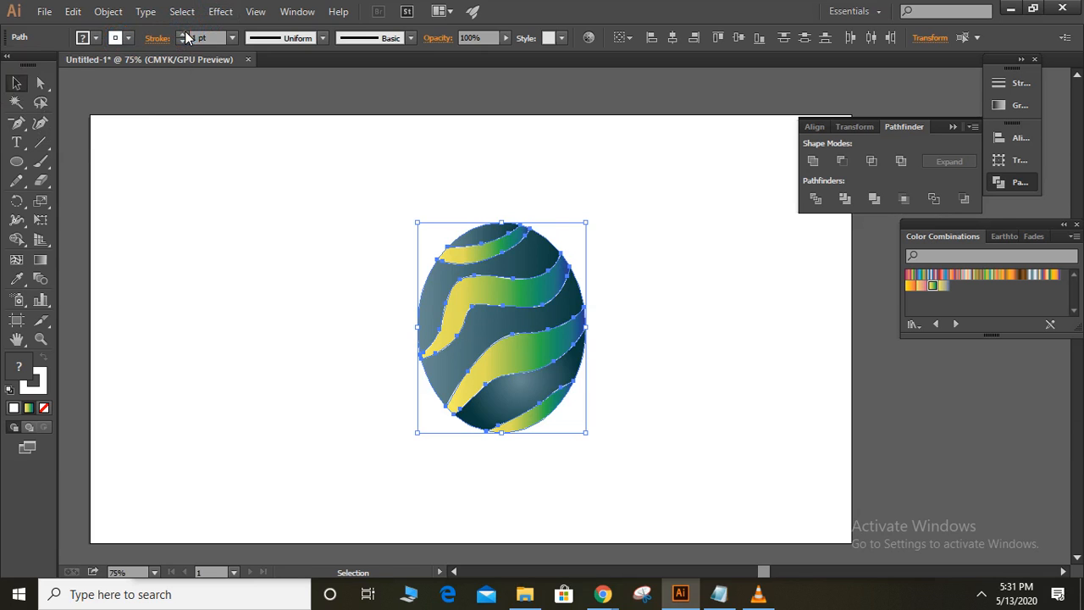
click(265, 226)
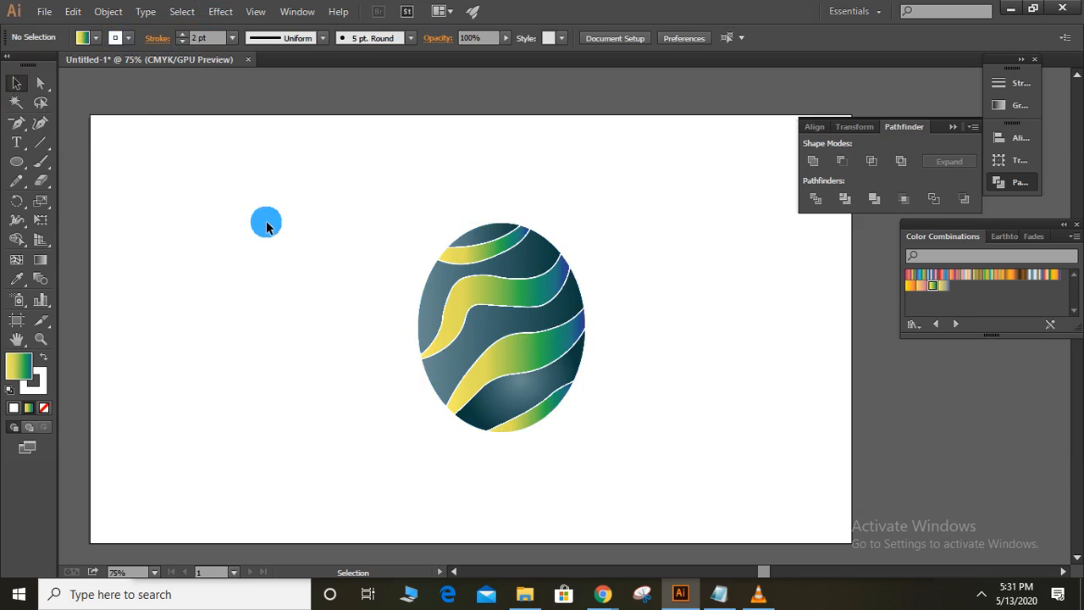
Set the stroke colour to the yellow-green-blue gradient swatch with no object selected
click(127, 40)
click(126, 38)
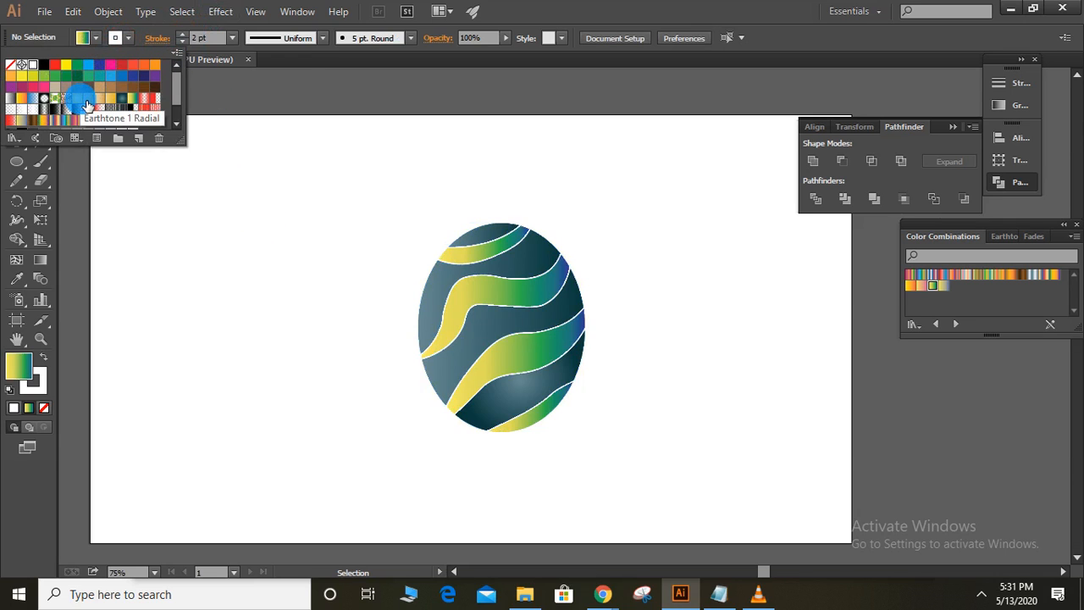
click(133, 99)
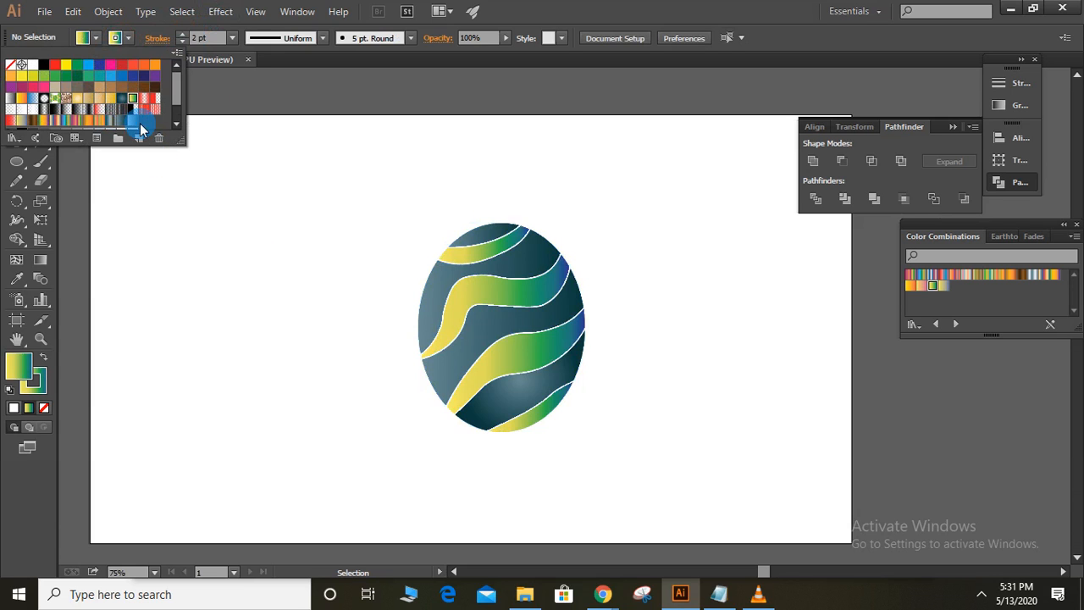
click(174, 234)
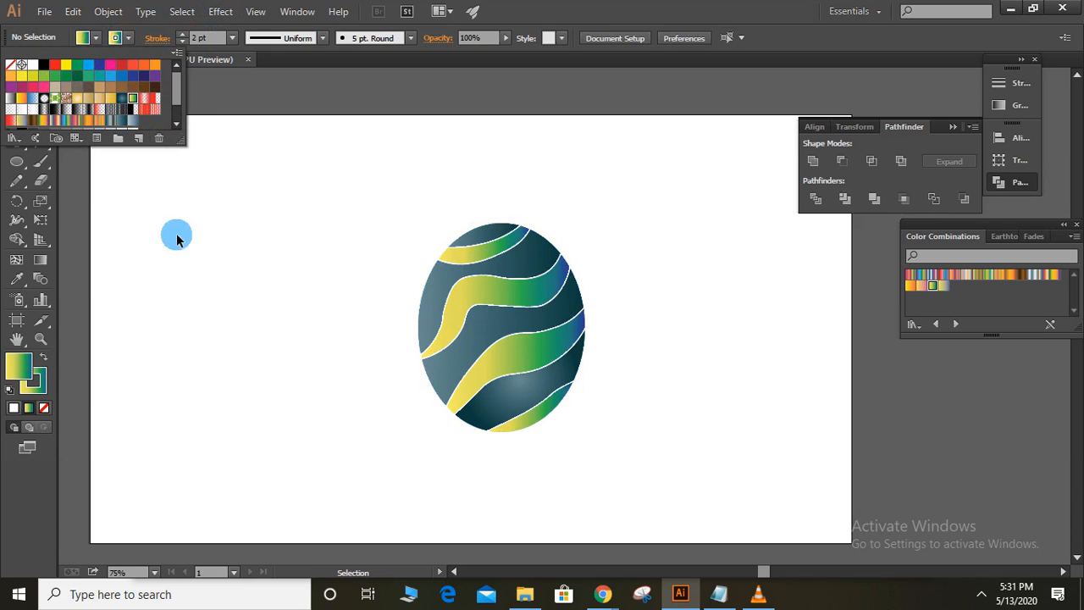
Apply the yellow-green-blue gradient swatch to the stroke of all egg pieces
drag(414, 212, 590, 463)
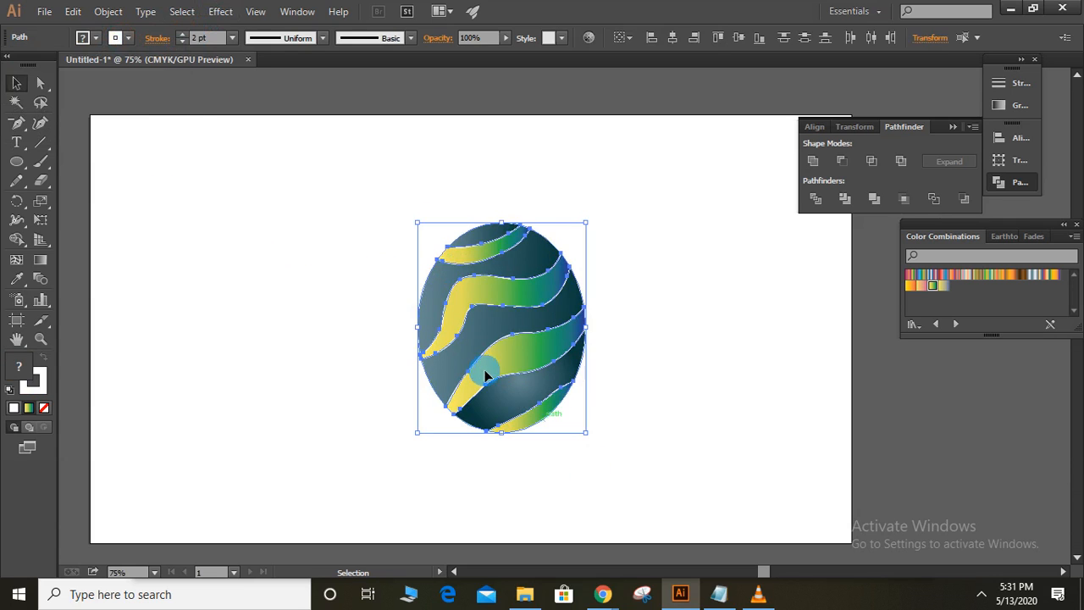
click(125, 38)
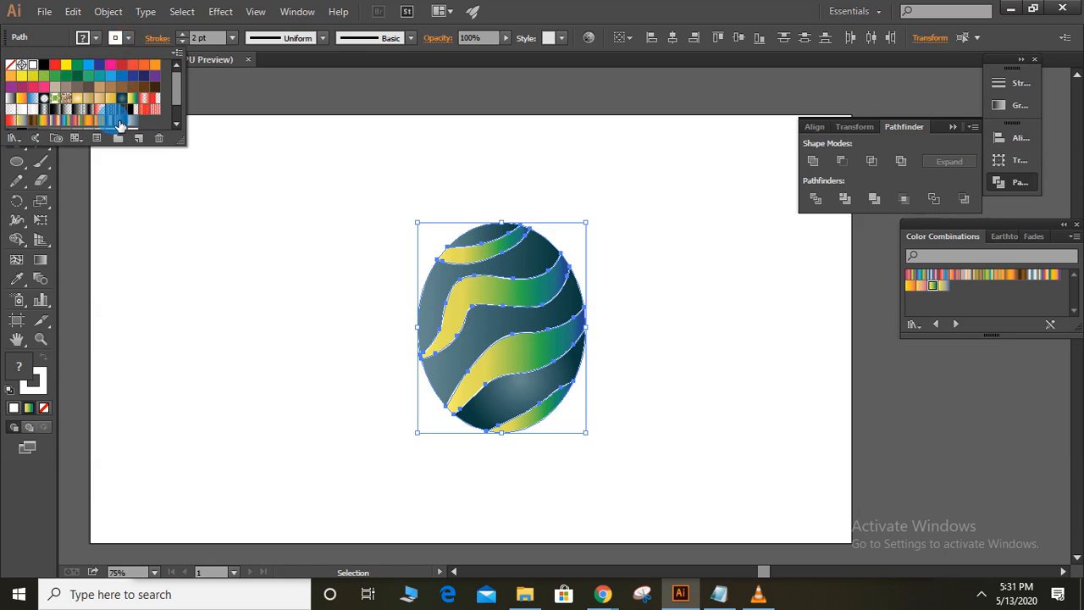
click(140, 102)
click(216, 275)
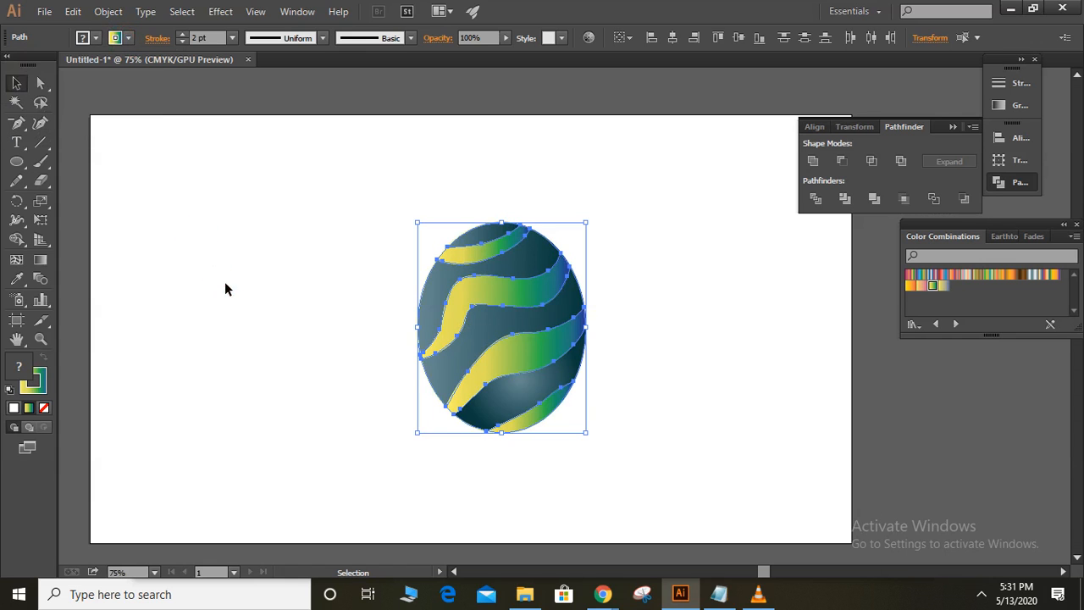
click(265, 313)
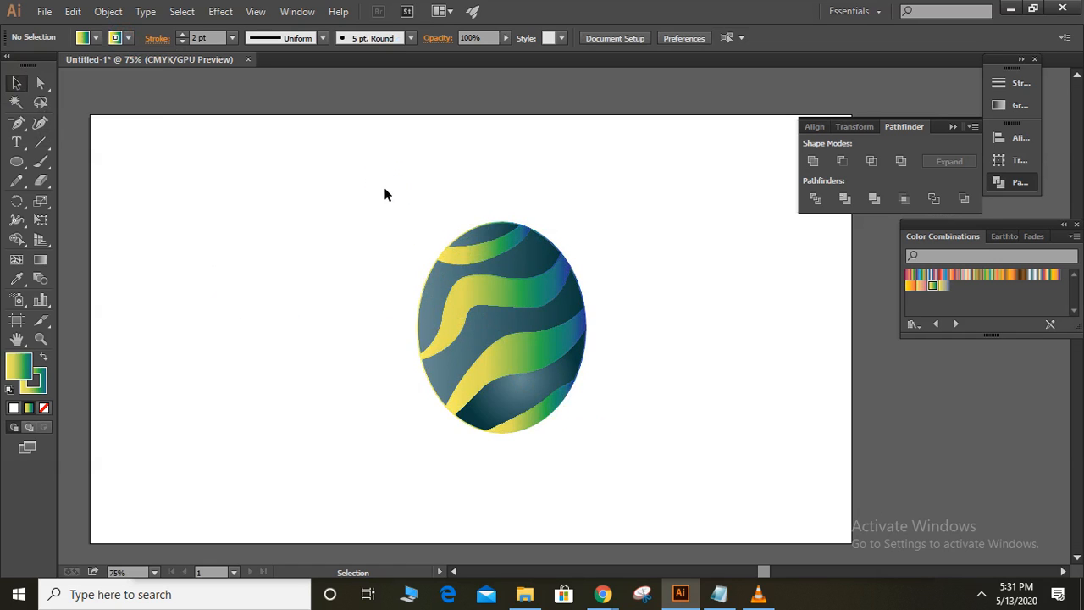
Group all pieces of the egg into one object
drag(384, 192, 617, 479)
right_click(486, 313)
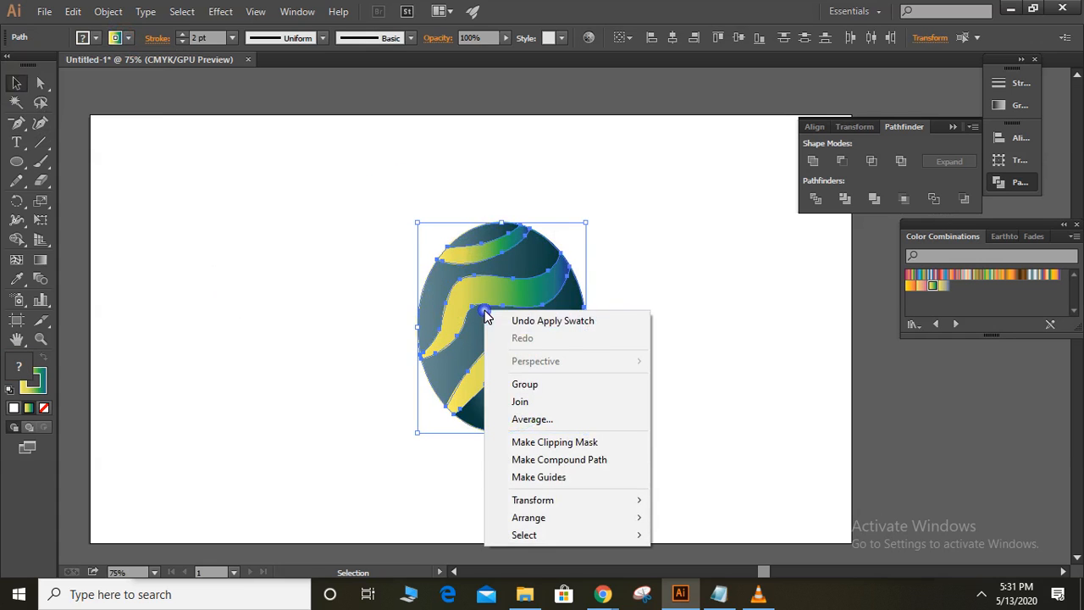
click(539, 383)
click(614, 436)
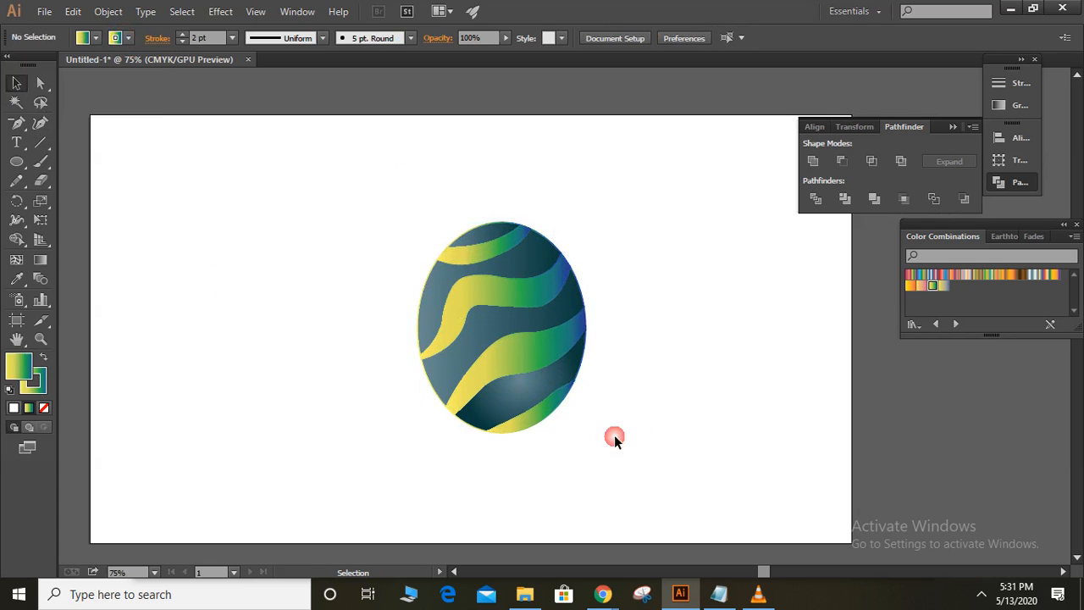
Stretch the egg group slightly wider and taller from its lower-right corner
click(549, 399)
mouse_move(581, 434)
mouse_down()
mouse_move(500, 378)
mouse_move(598, 438)
mouse_up()
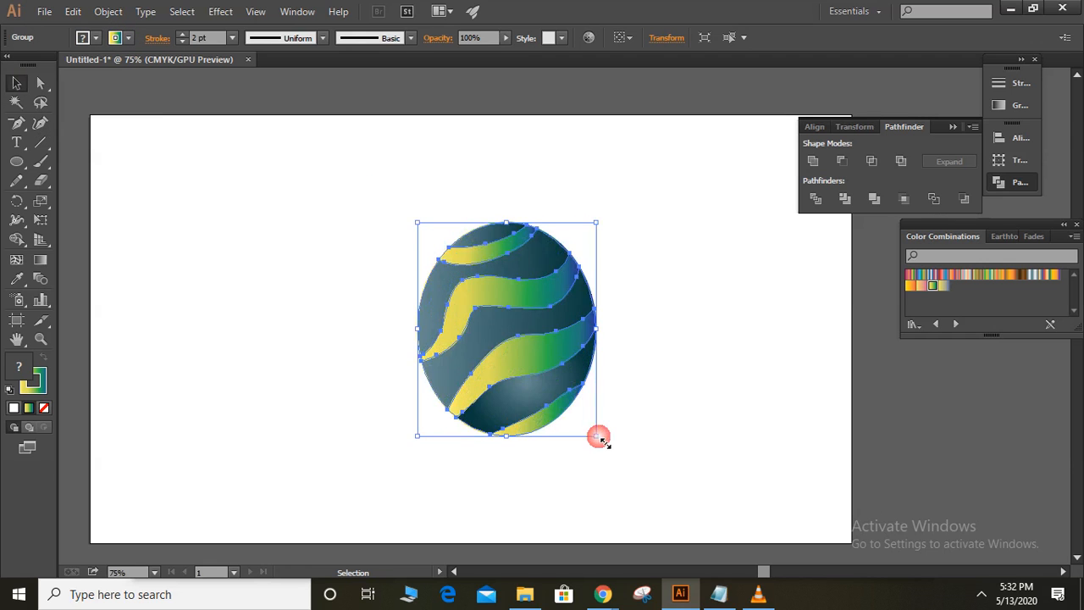
click(618, 446)
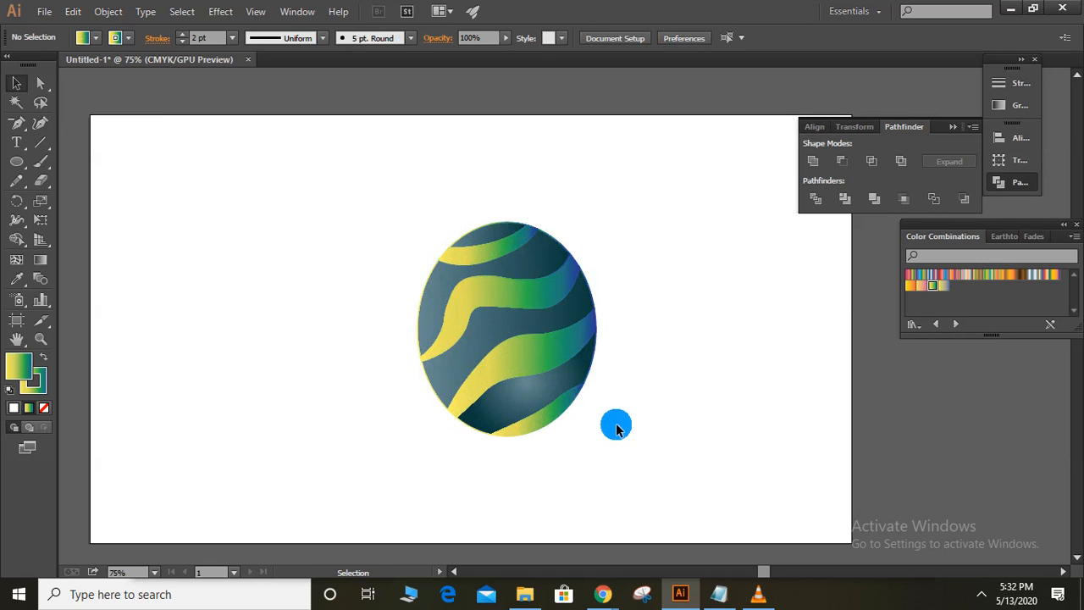
key(XF86MonBrightnessDown)
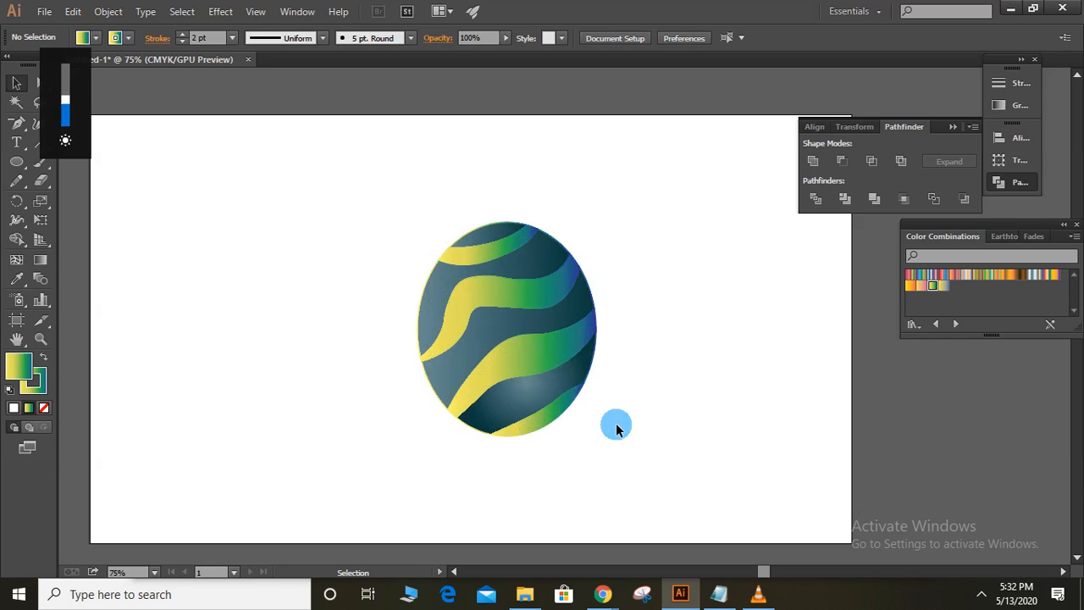
key(XF86MonBrightnessUp)
key(XF86MonBrightnessUp)
key(XF86MonBrightnessUp)
Add the text "THANKS FOR WATCHING" on three lines in the empty area to the right of the egg
key(ctrl+plus)
key(ctrl+plus)
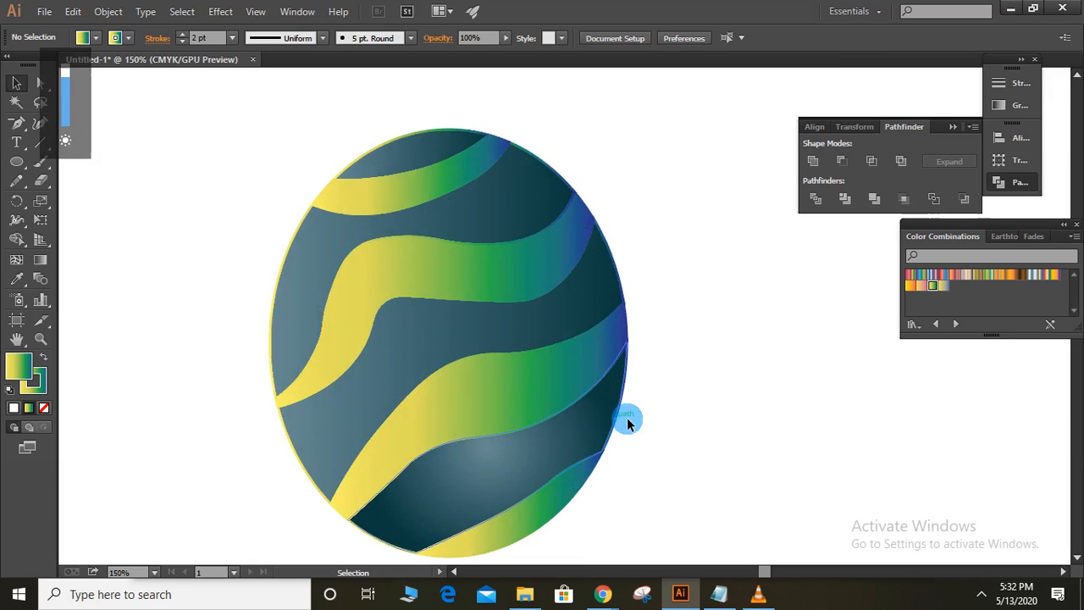
key(ctrl)
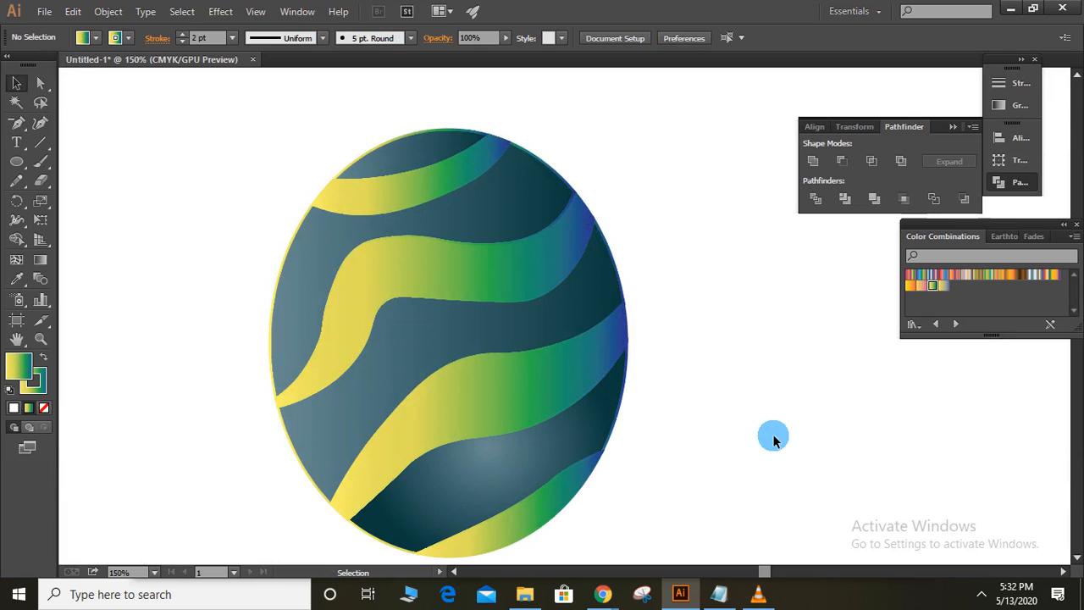
click(16, 142)
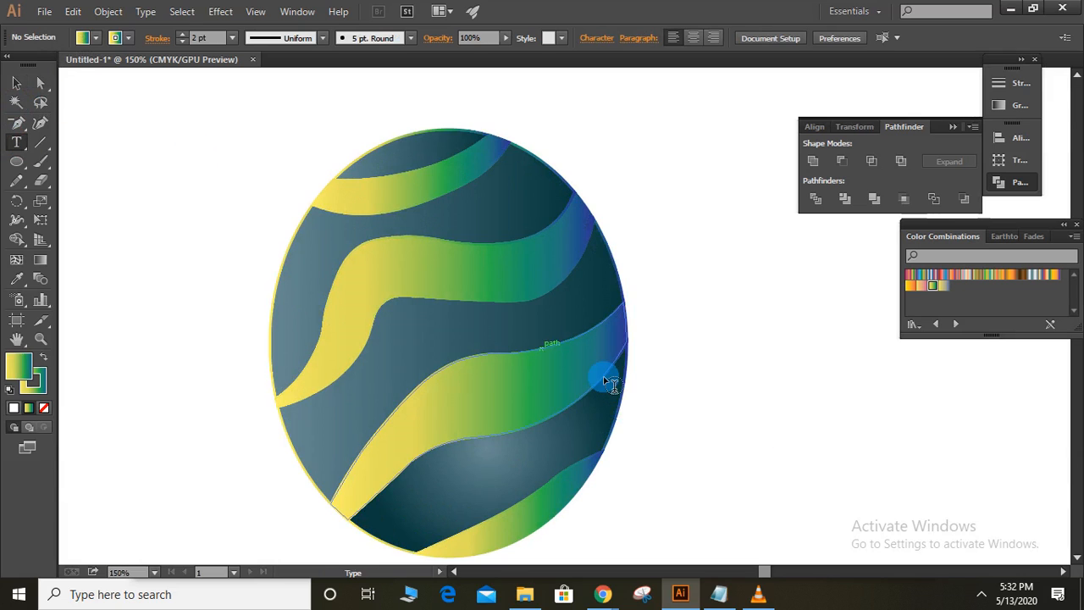
click(692, 433)
text(THA)
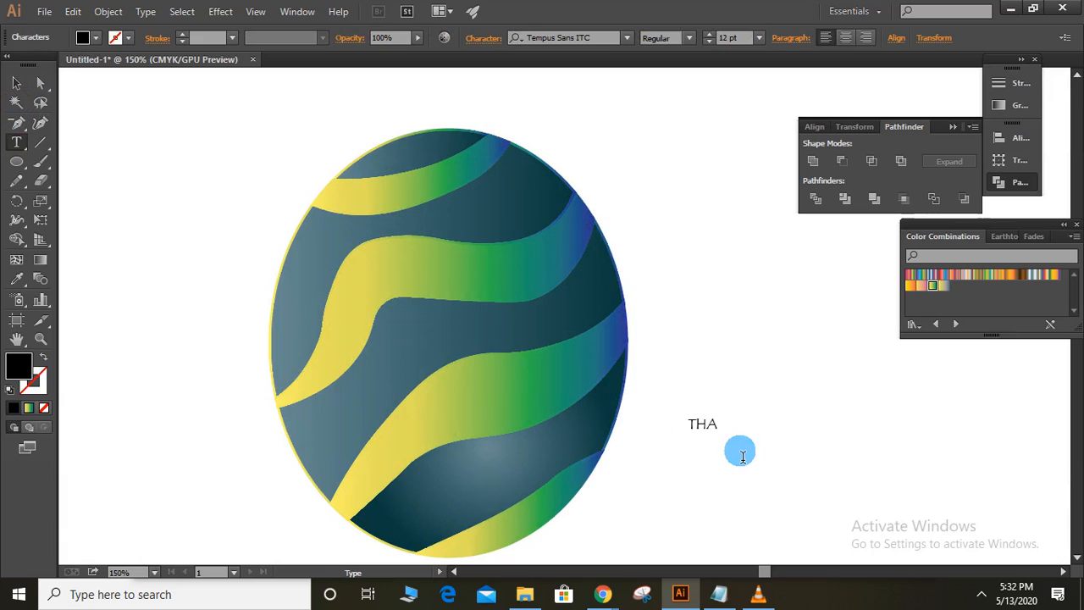
text(NKS)
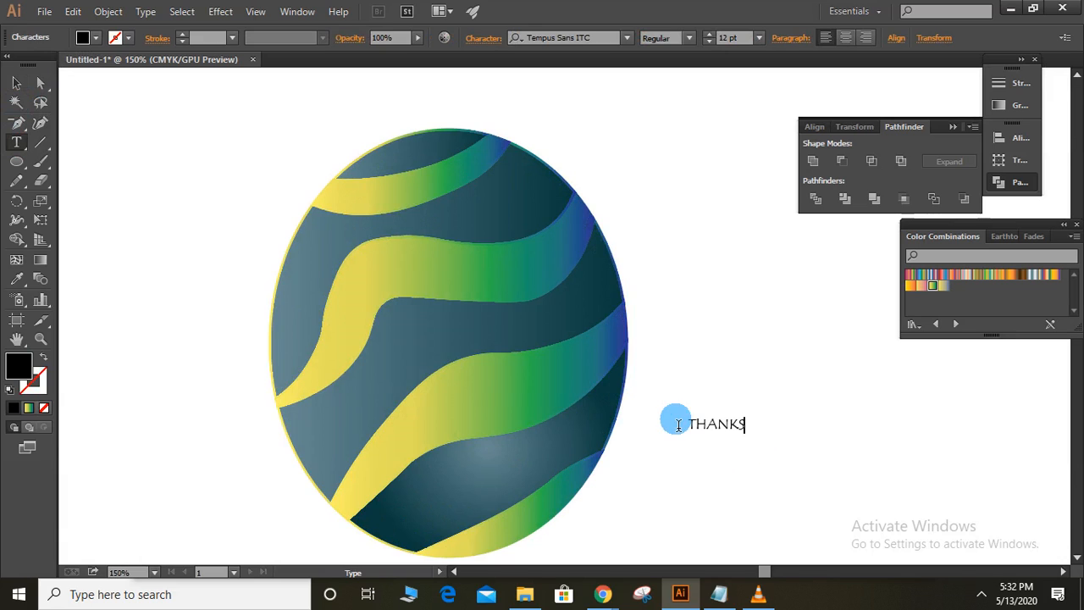
key(Return)
key(ctrl)
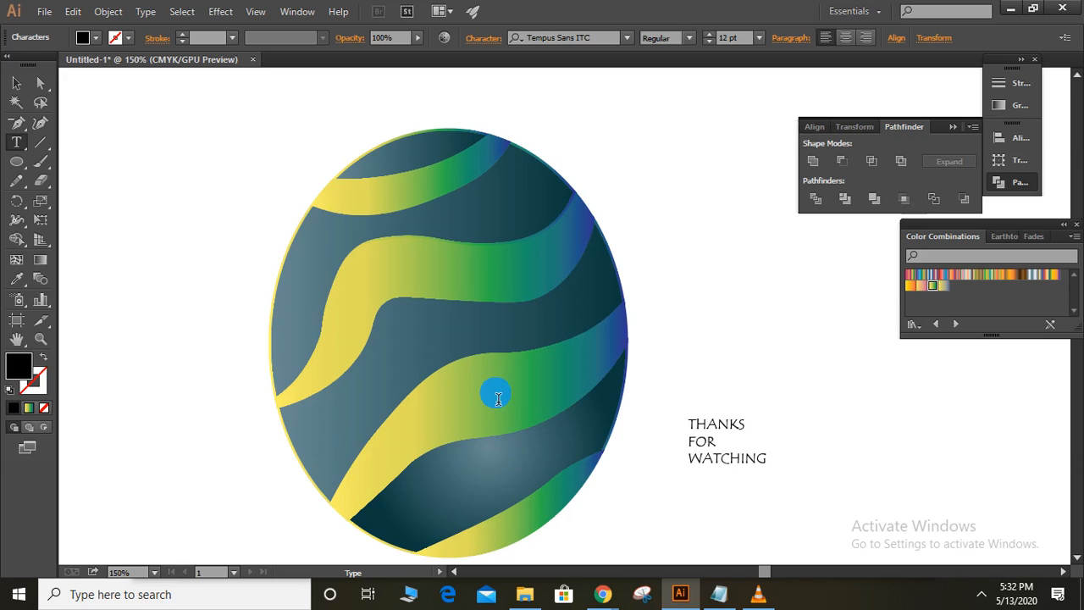
Scale up the "THANKS FOR WATCHING" text so it fills the space beside the egg, leaving it deselected
click(16, 82)
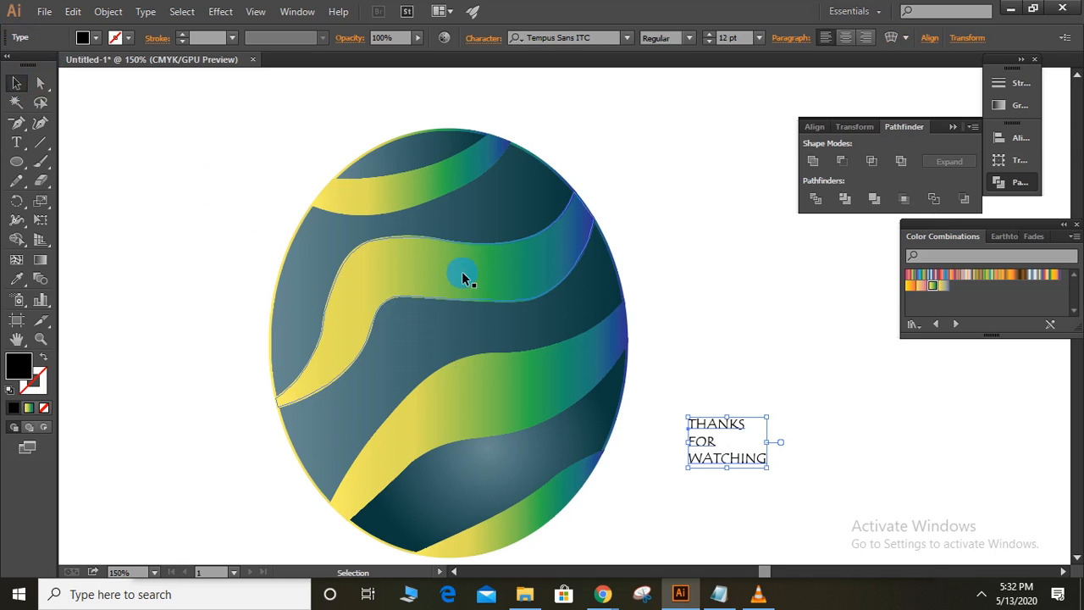
mouse_move(689, 416)
mouse_down()
mouse_move(667, 251)
mouse_move(652, 227)
mouse_up()
click(760, 353)
drag(763, 352, 834, 344)
click(878, 488)
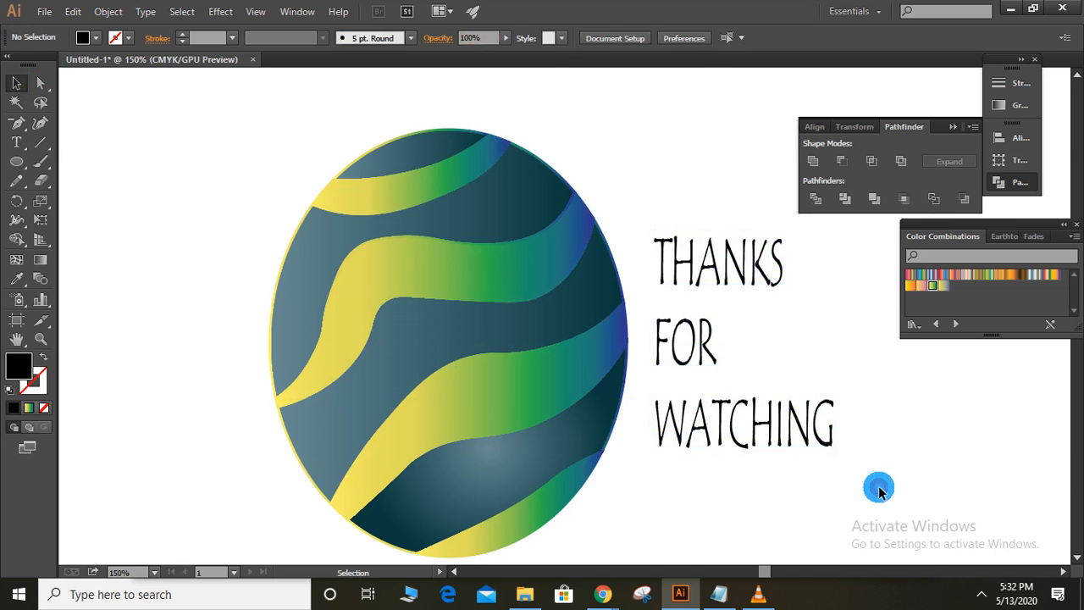
ctrl+click(879, 489)
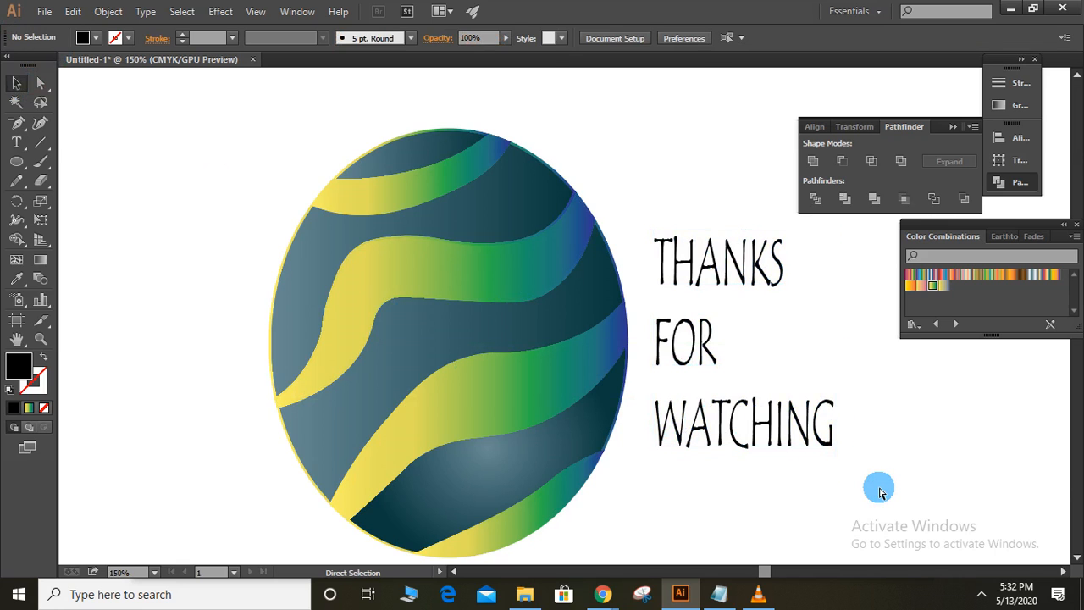